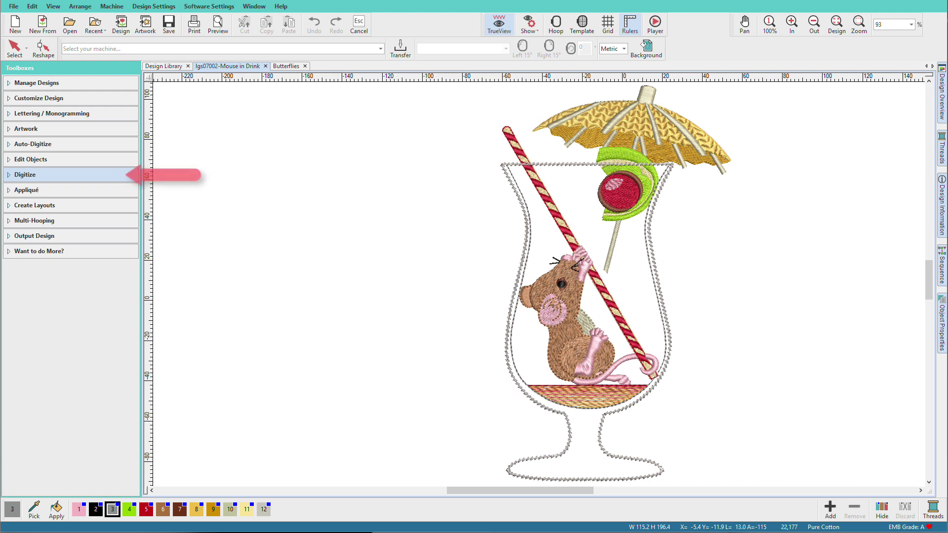
- Show the Digitize toolbox and start a new blank Design1 with Ctrl+N
click(10, 175)
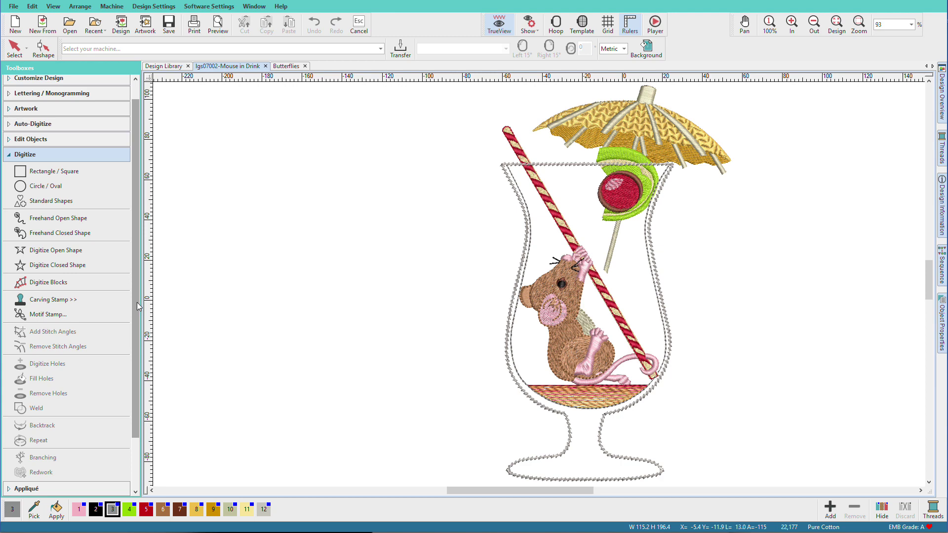
key(ctrl+n)
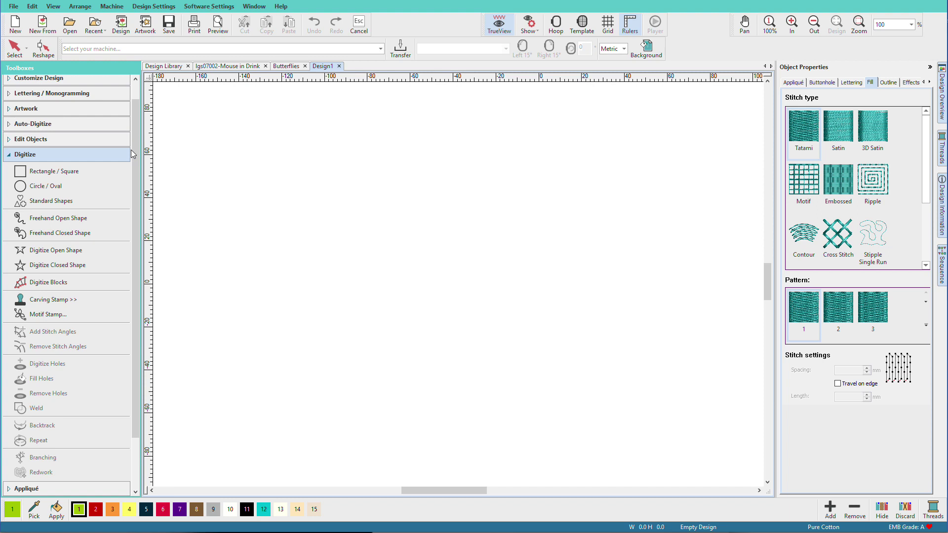
- Choose Rectangle / Square, review the selection modes, and enable Fill stitching
click(83, 173)
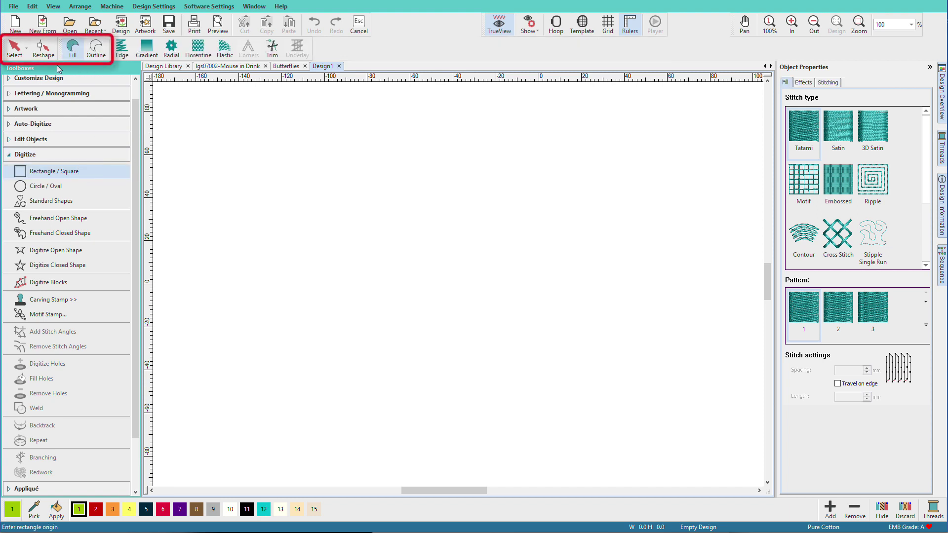
click(26, 50)
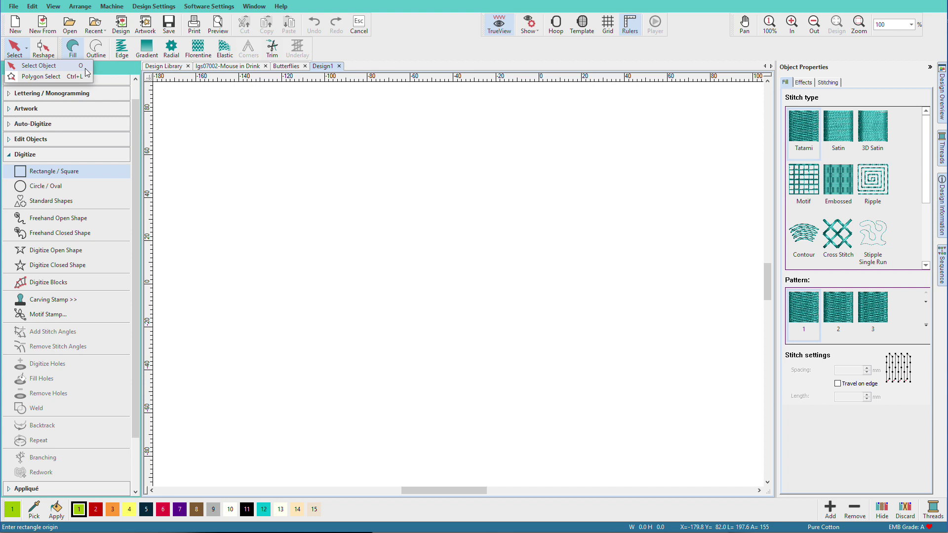
click(85, 68)
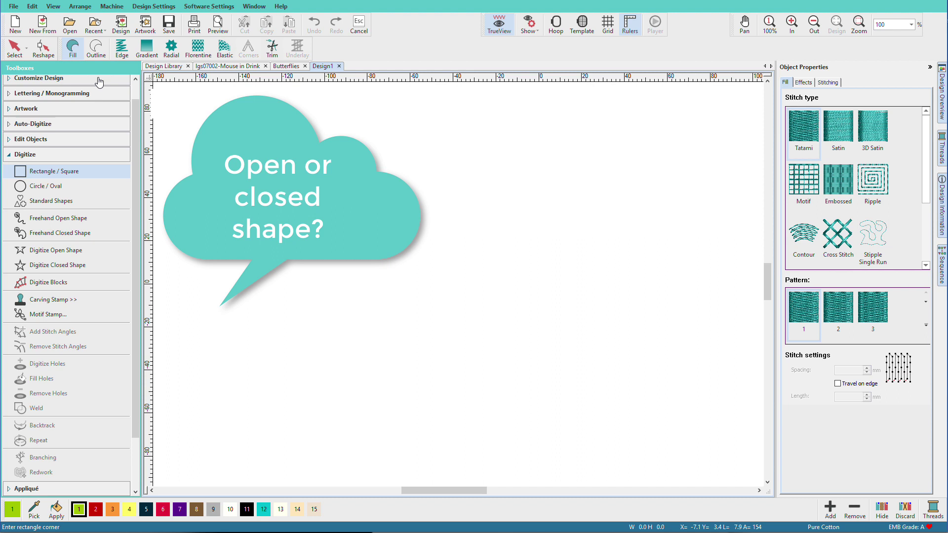
click(177, 117)
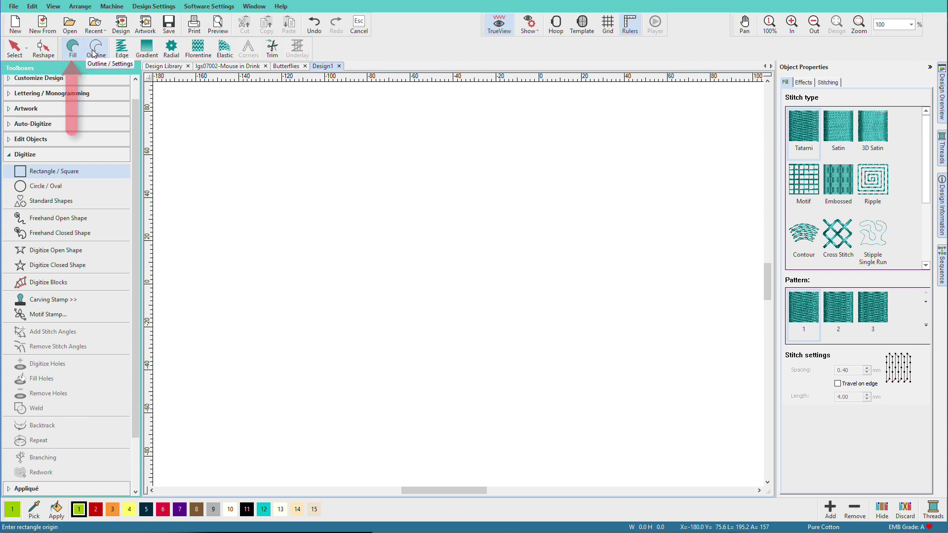
mouse_move(72, 50)
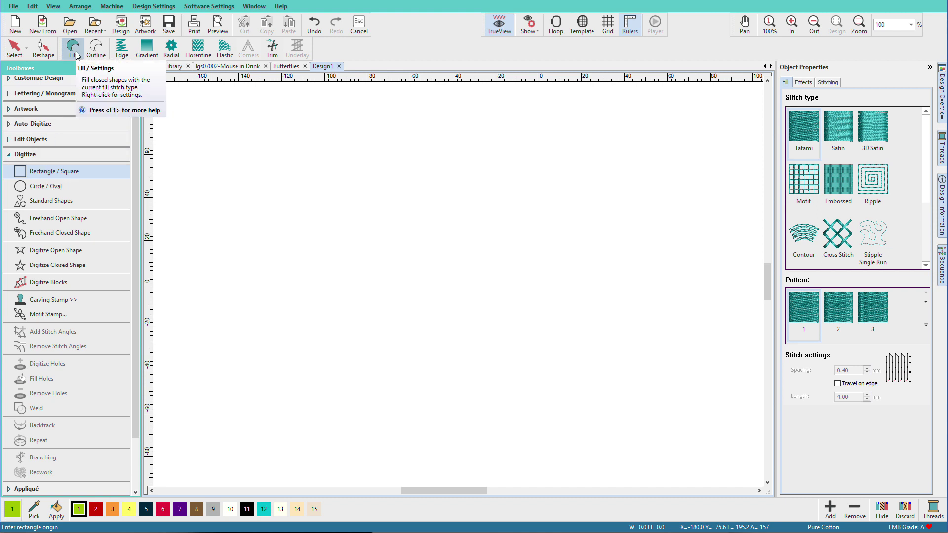
- Draw three filled rectangles on the canvas, then switch new shapes to Outline only
click(74, 51)
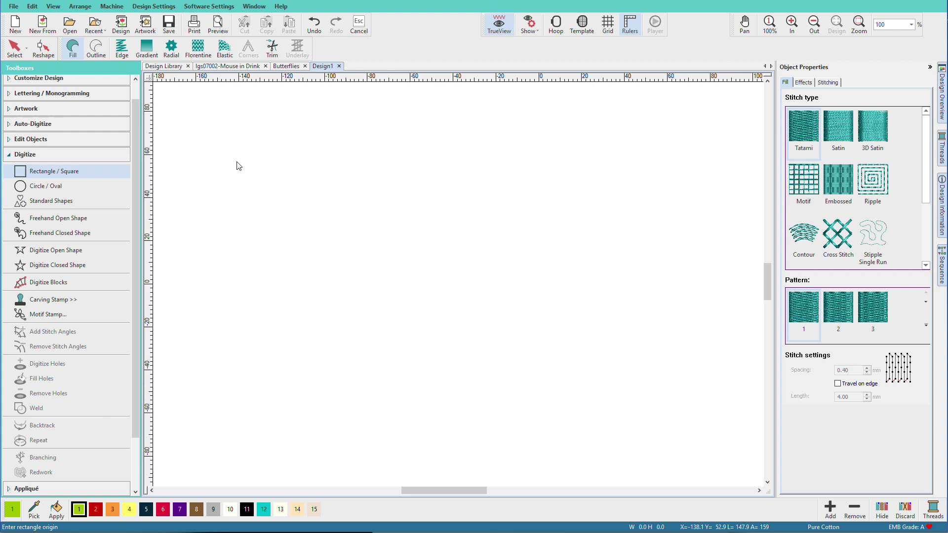
click(186, 118)
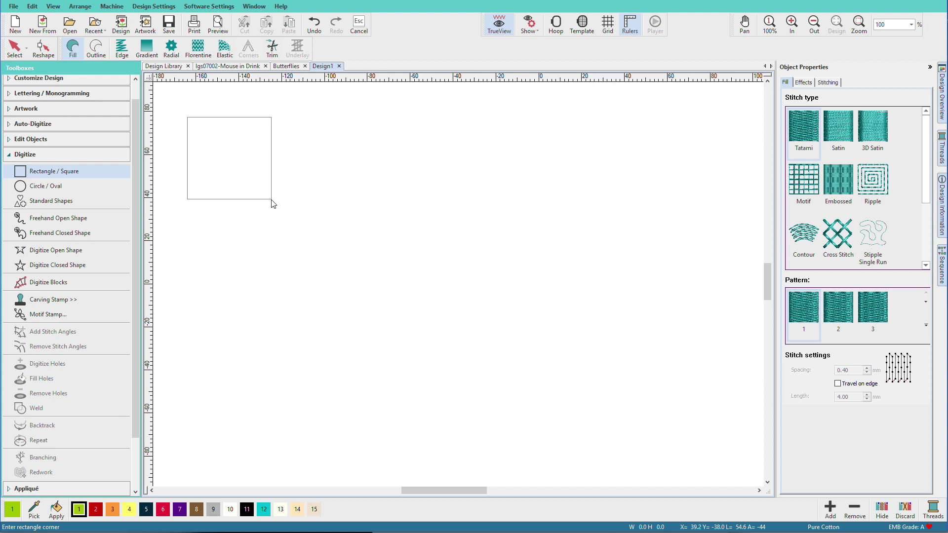
click(272, 200)
click(300, 199)
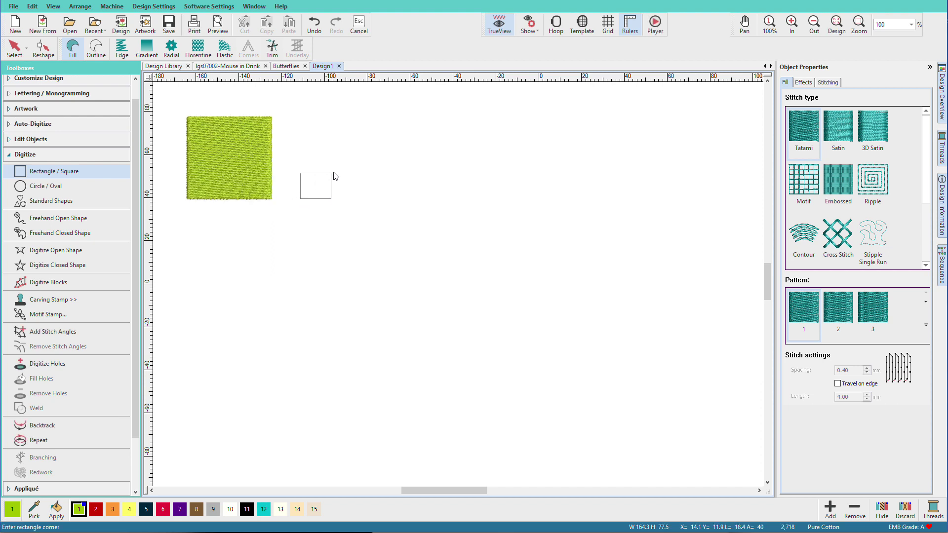
click(368, 154)
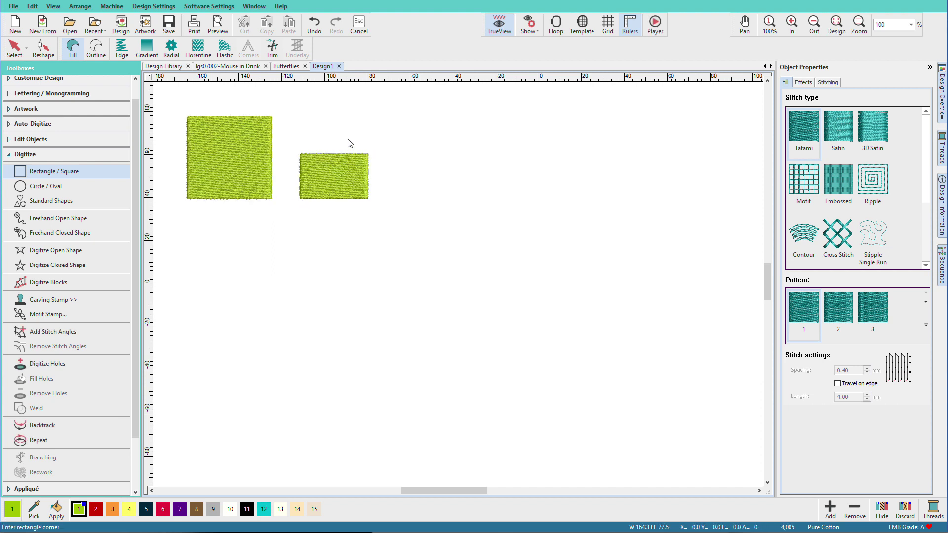
click(297, 103)
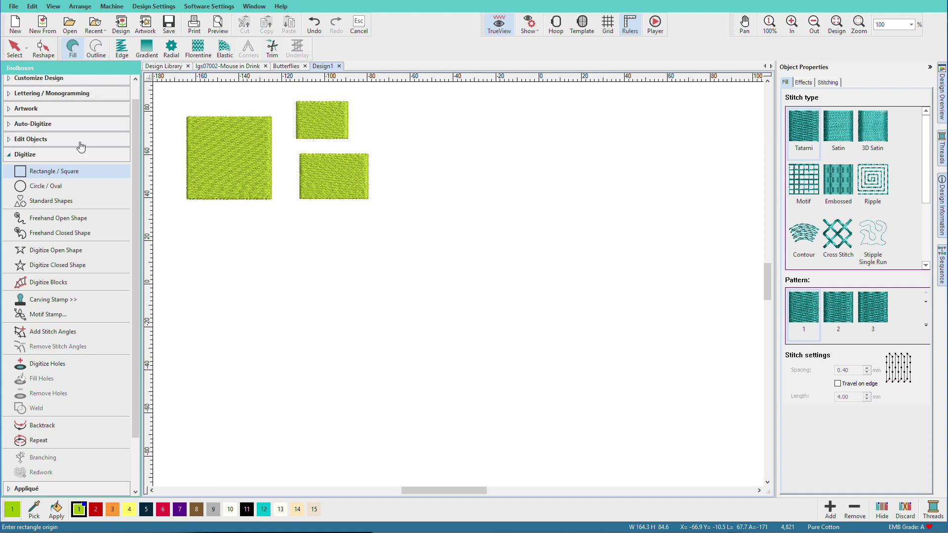
click(94, 51)
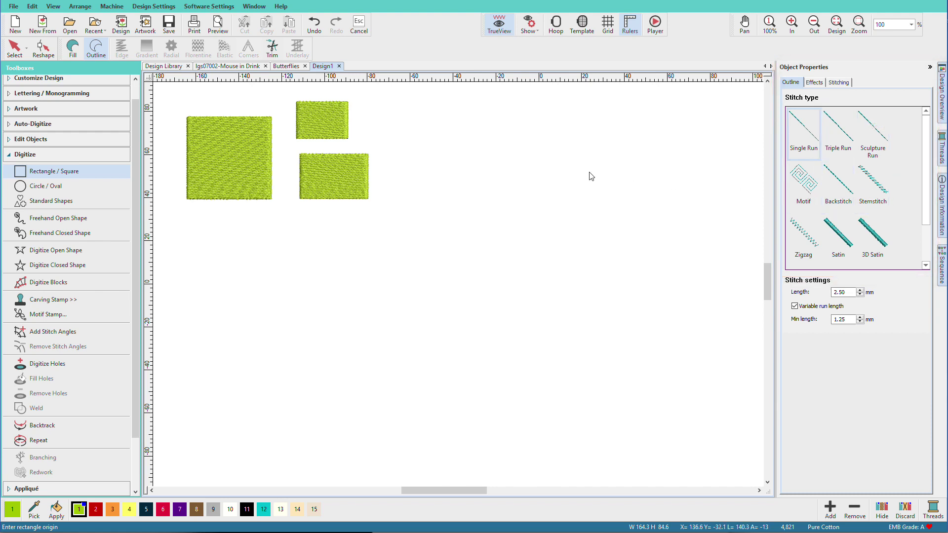
- Draw an outline-only rectangle right of the others and switch to Circle / Oval
click(388, 113)
click(449, 164)
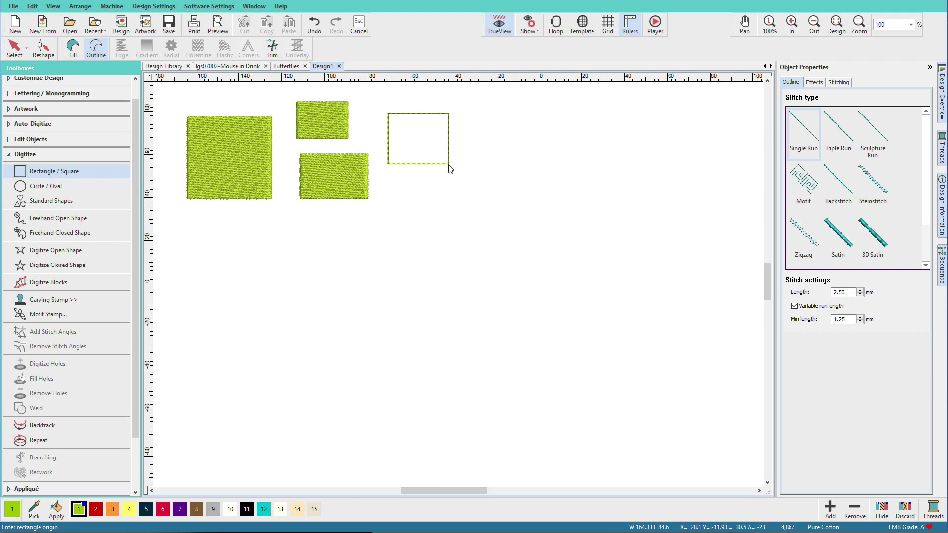
key(Escape)
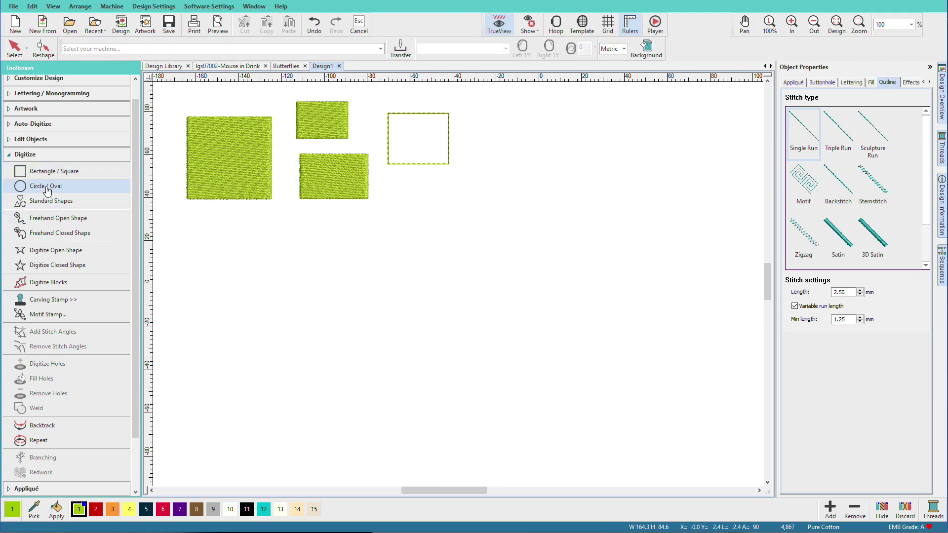
click(45, 186)
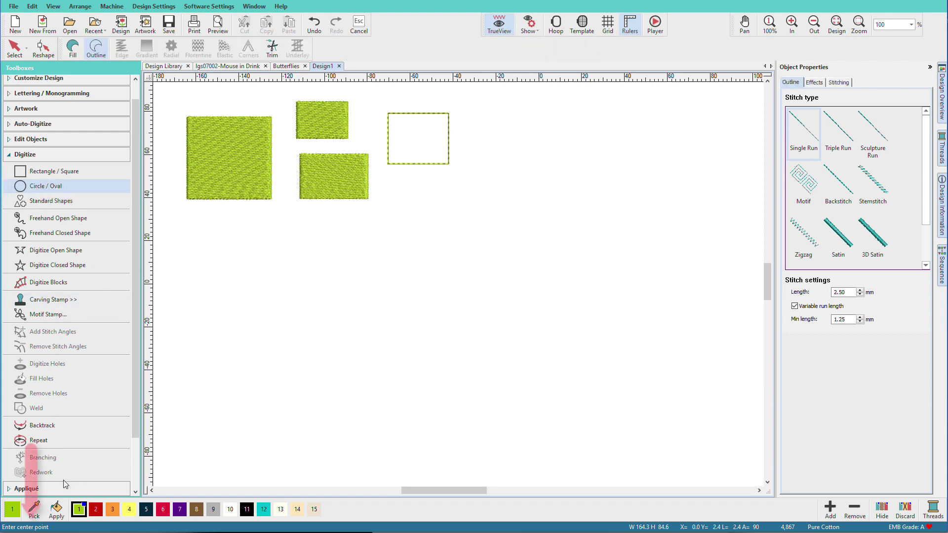
- Draw an outlined circle below the rectangles and a tilted outlined oval overlapping it
click(286, 326)
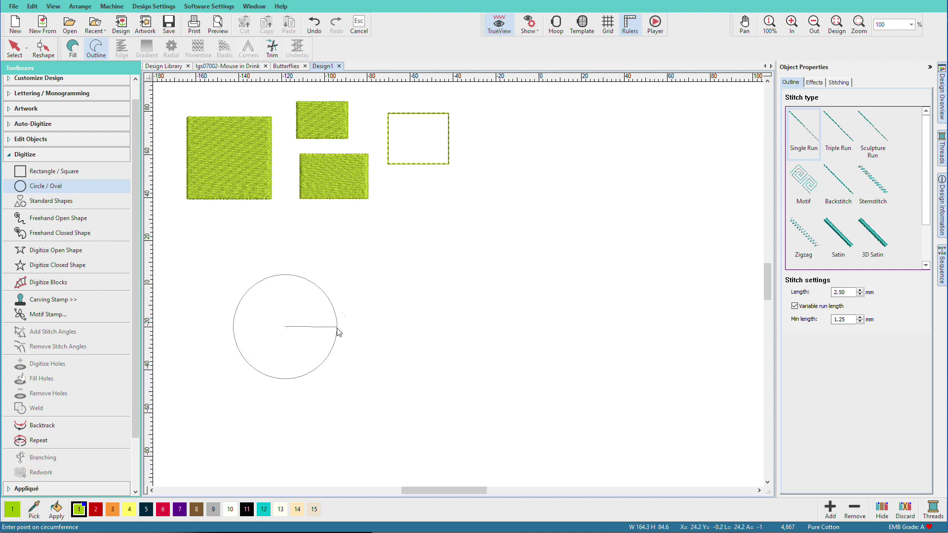
click(337, 332)
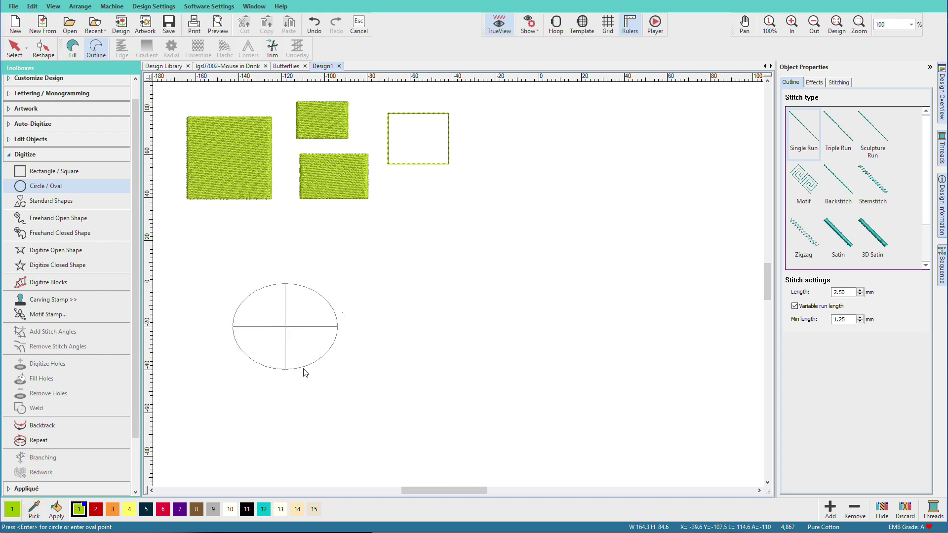
key(Return)
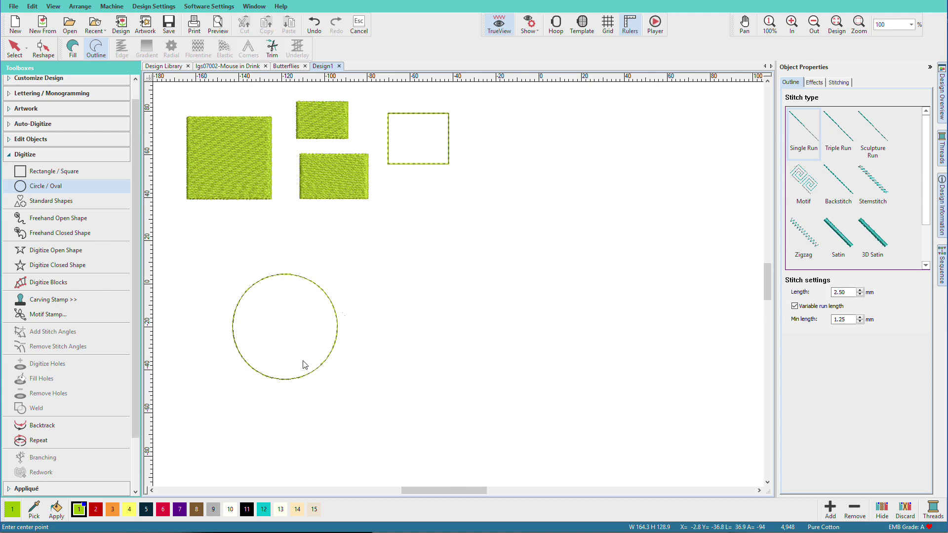
click(277, 277)
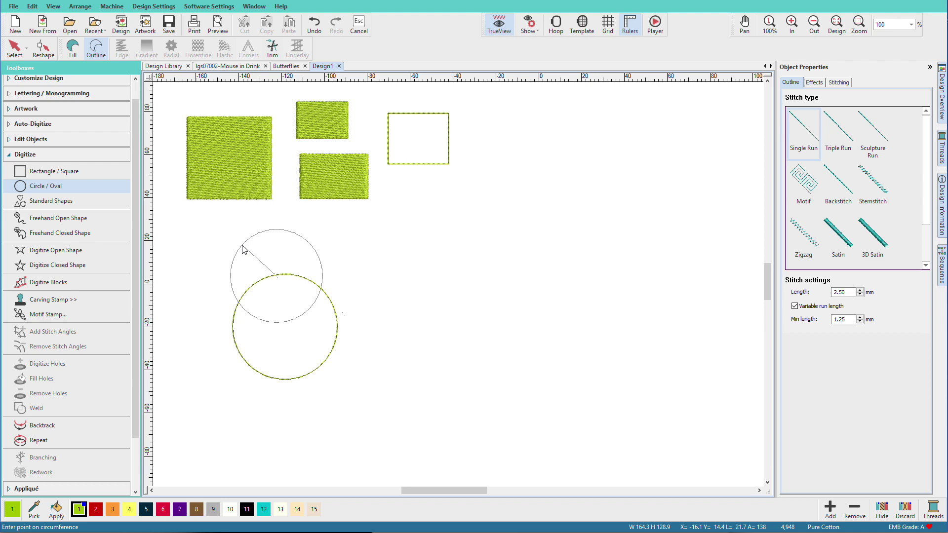
click(242, 249)
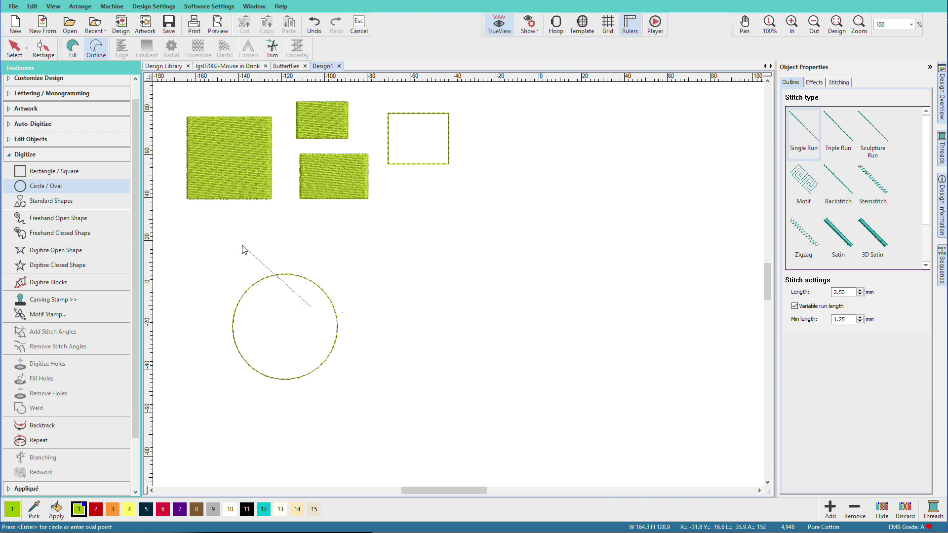
click(246, 276)
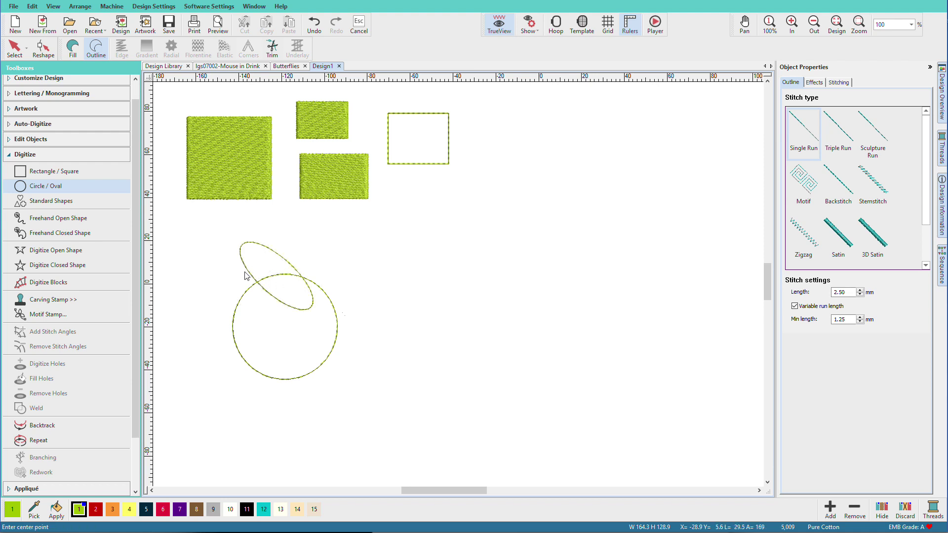
- Enable Fill and draw a large upright filled oval right of the circle
click(73, 49)
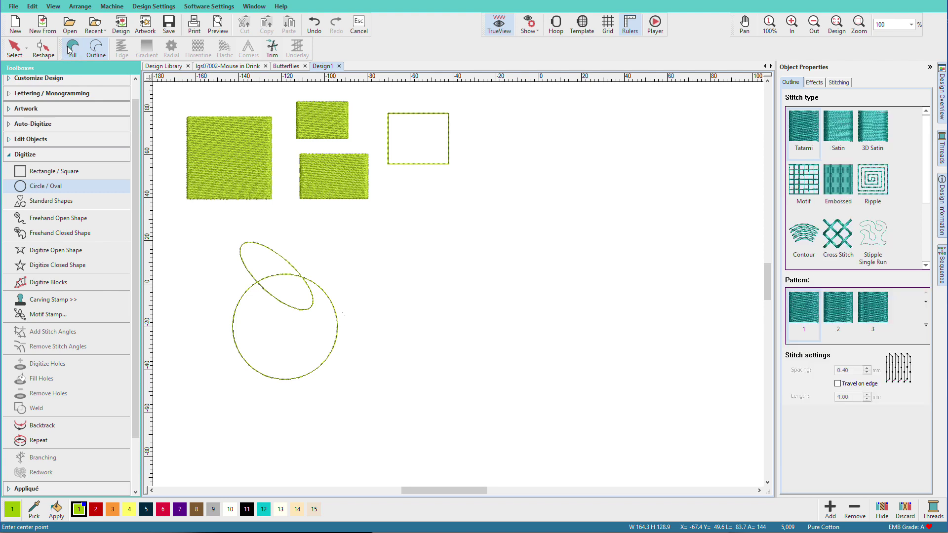
click(406, 294)
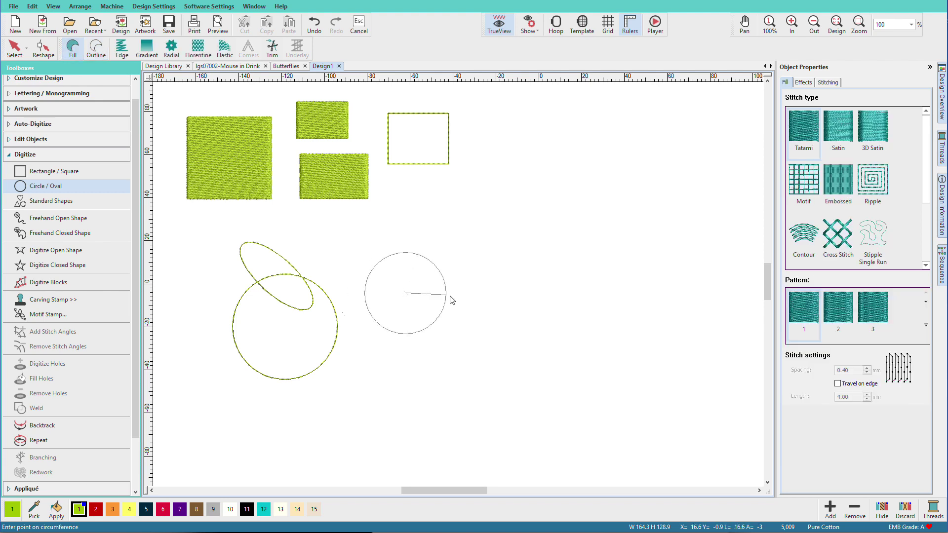
click(459, 295)
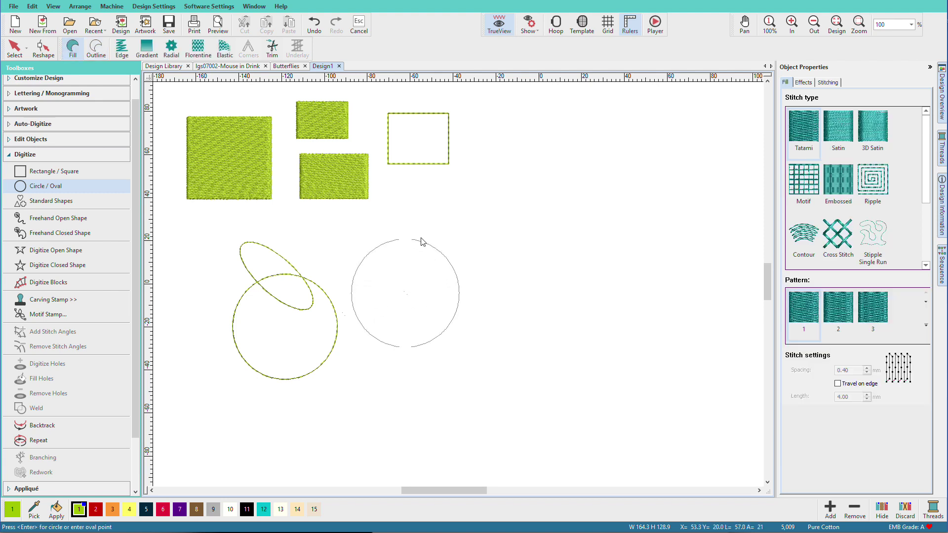
click(408, 215)
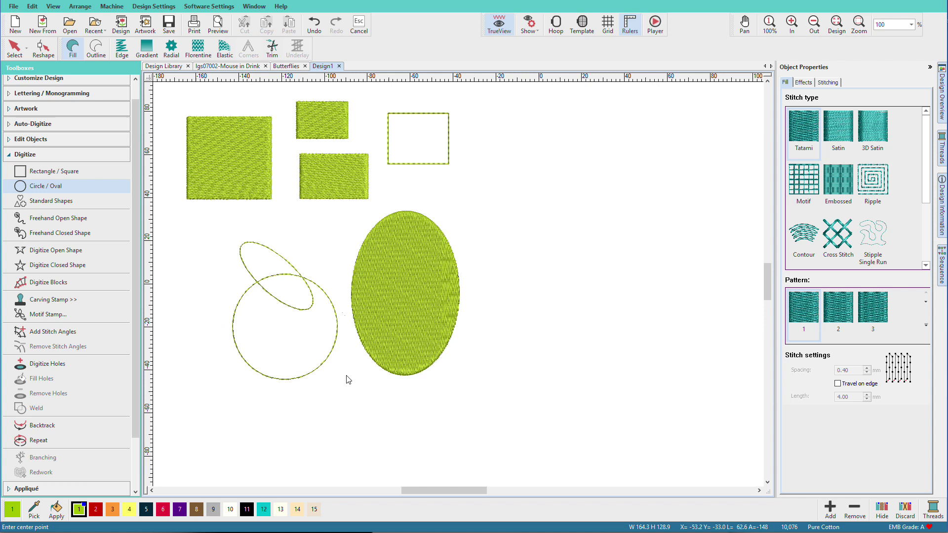
- Draw a smaller tilted filled oval beside the tall oval
click(489, 280)
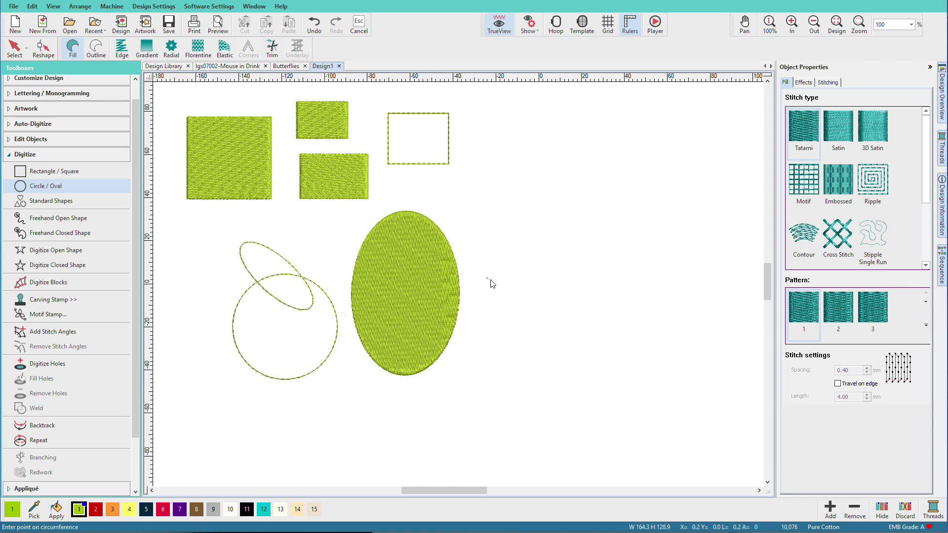
click(516, 312)
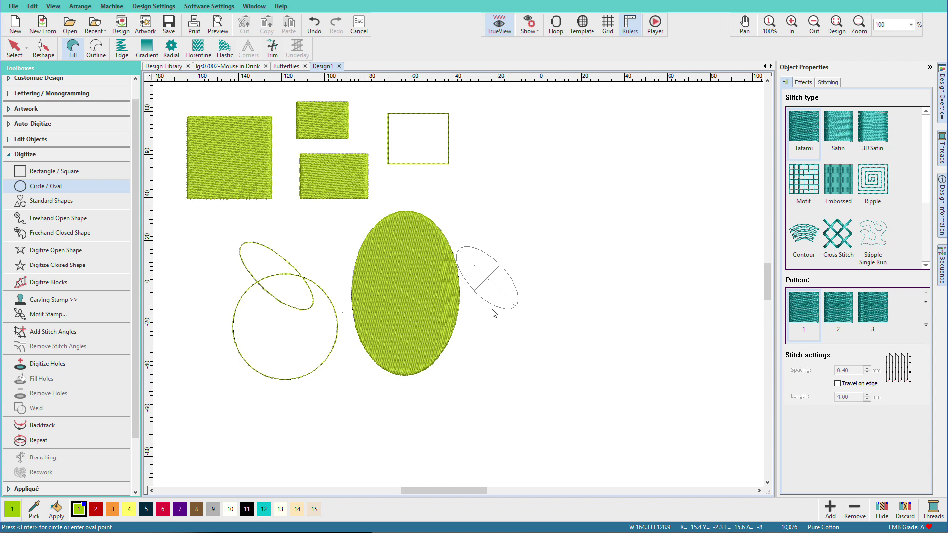
click(493, 313)
key(Return)
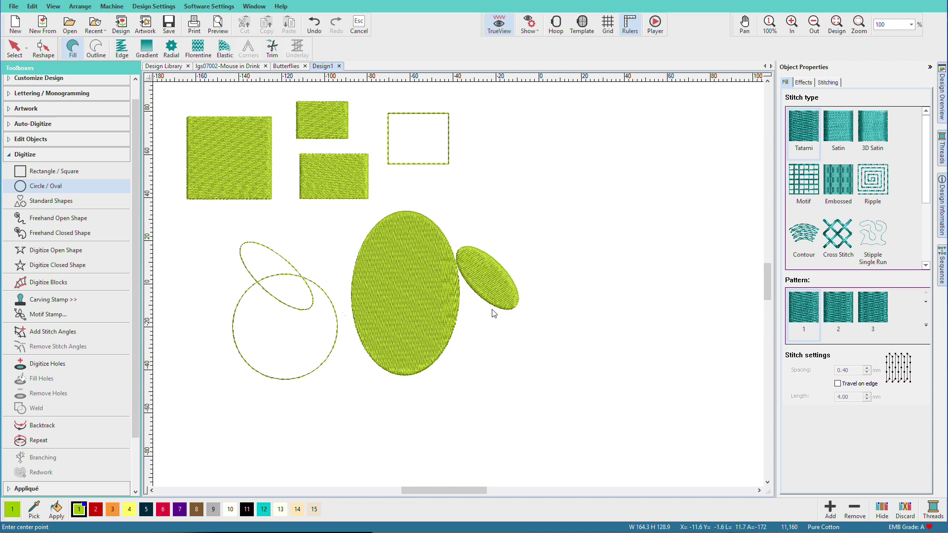
- In Standard Shapes, choose Urban Borders category and the HV202 ornament shape
click(60, 204)
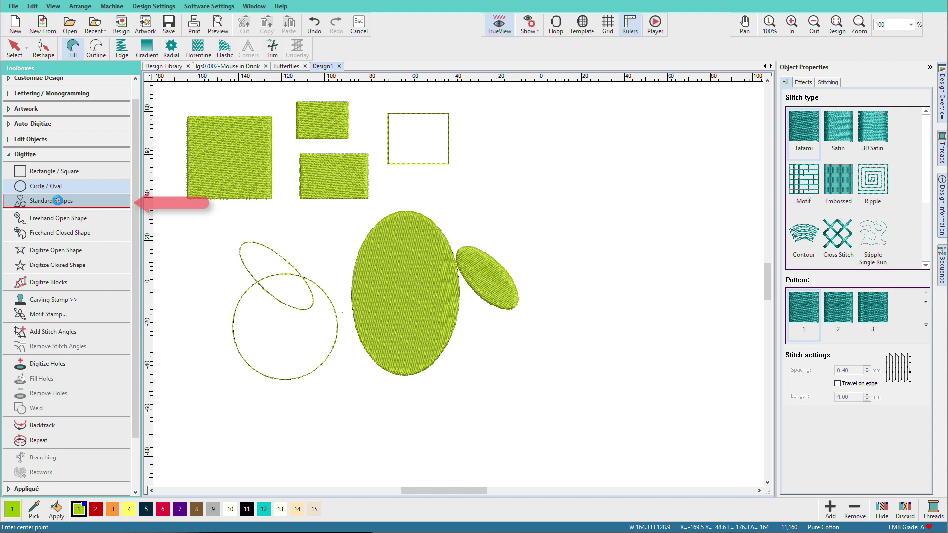
mouse_move(589, 218)
mouse_down()
mouse_move(574, 316)
mouse_move(611, 164)
mouse_up()
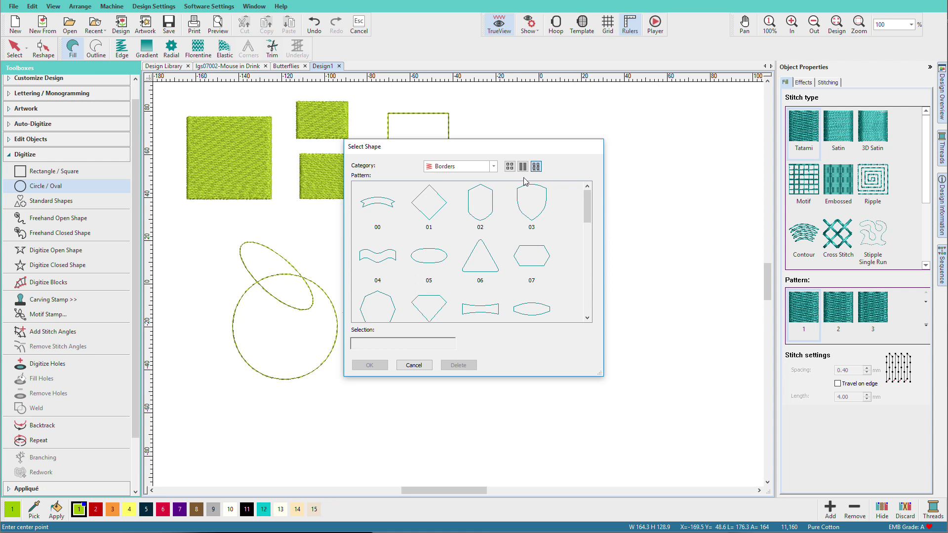
click(494, 166)
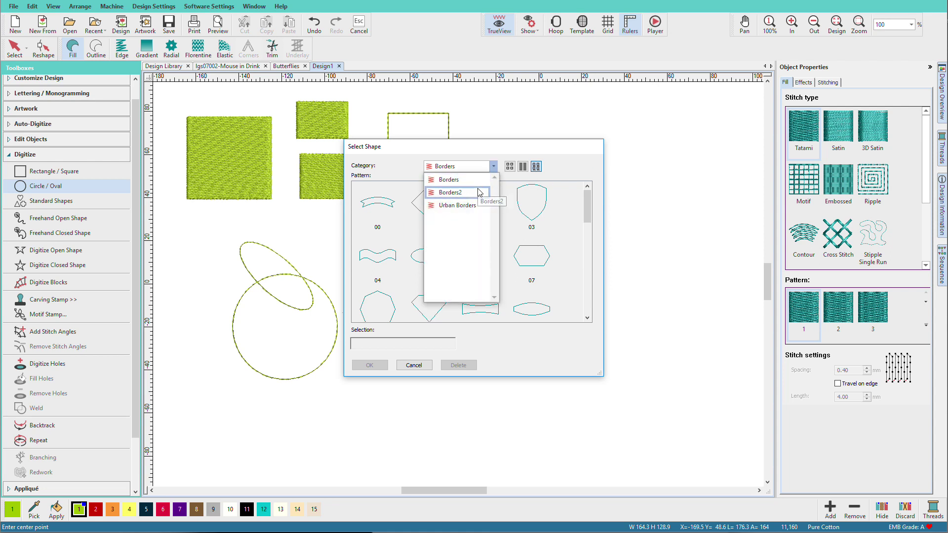
click(479, 193)
click(493, 168)
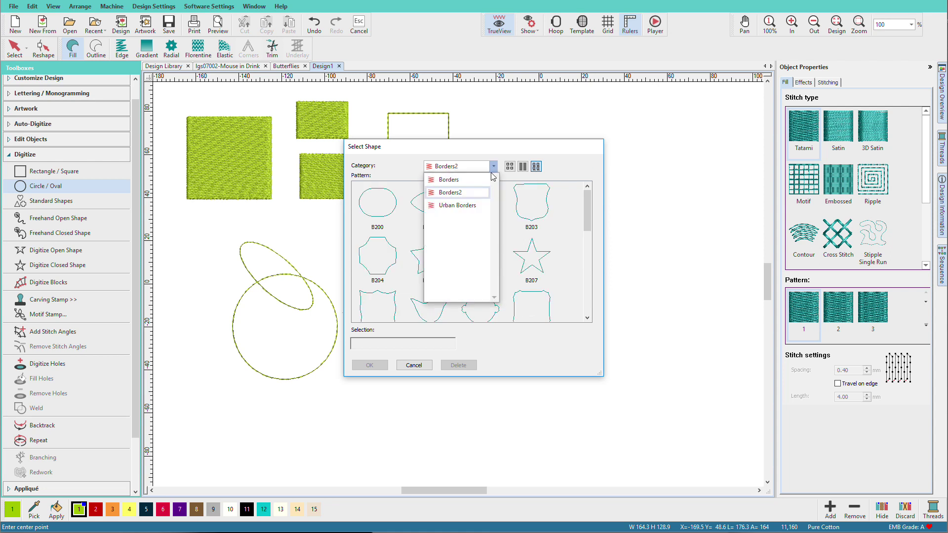
click(482, 205)
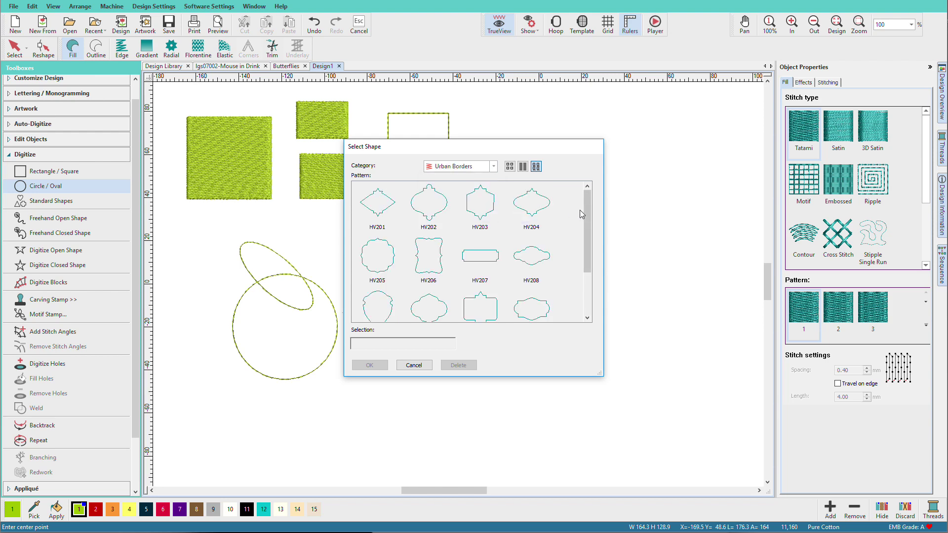
click(434, 206)
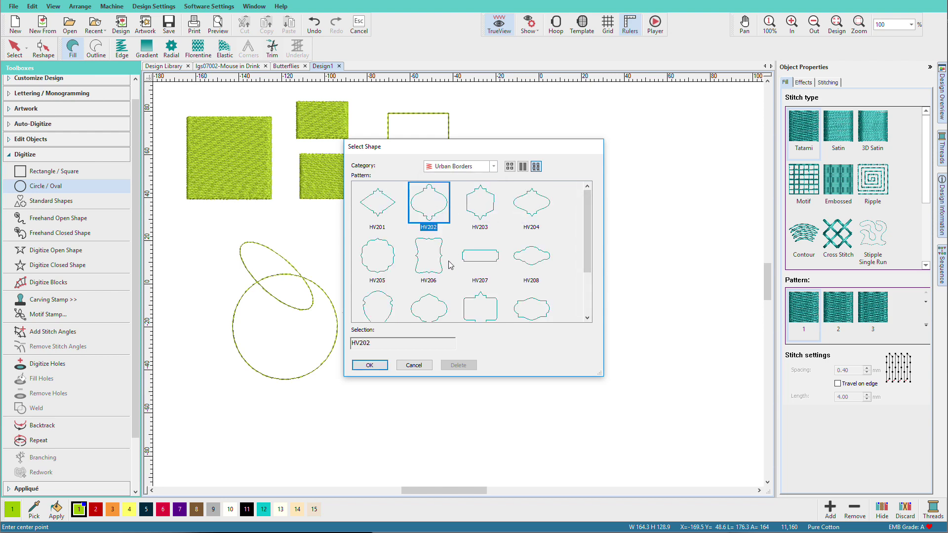
click(370, 365)
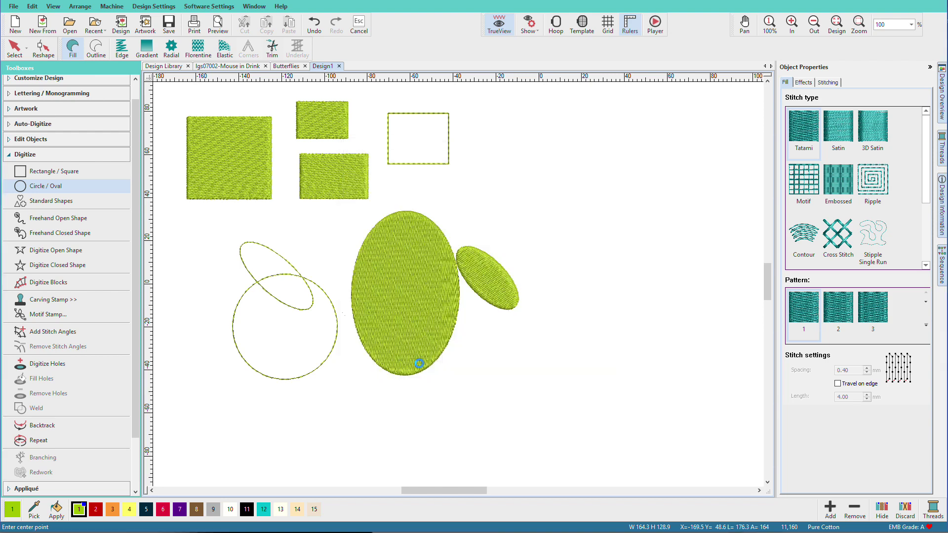
- Place the ornament right of the ovals with two points, undoing once
click(559, 202)
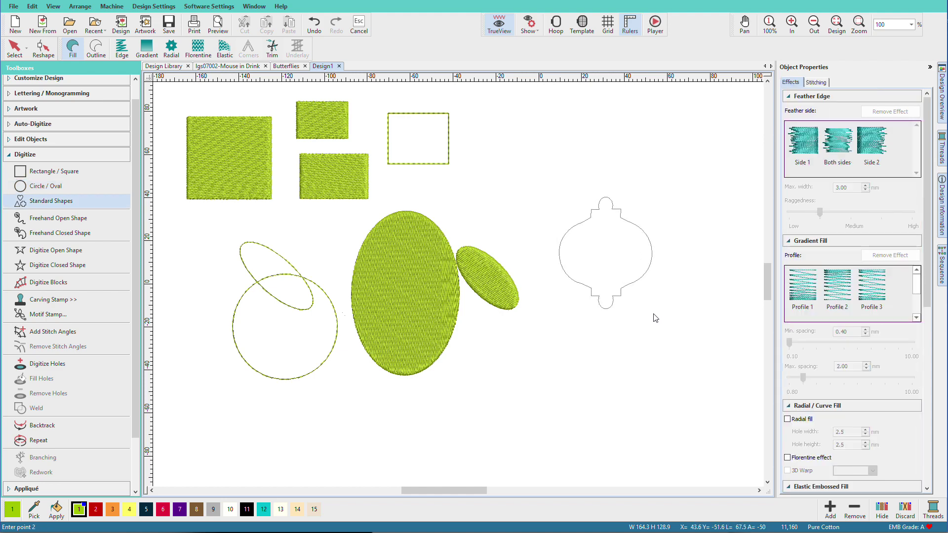
click(682, 361)
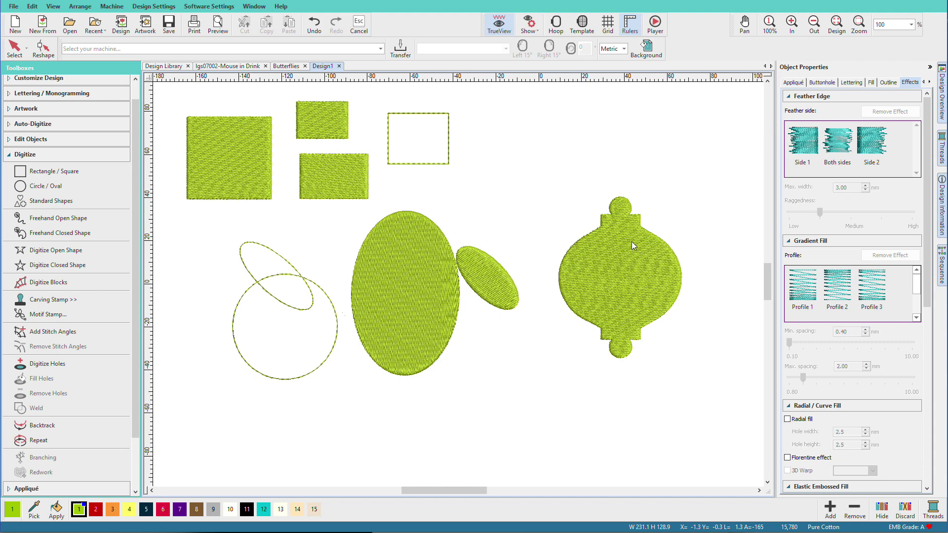
key(ctrl+z)
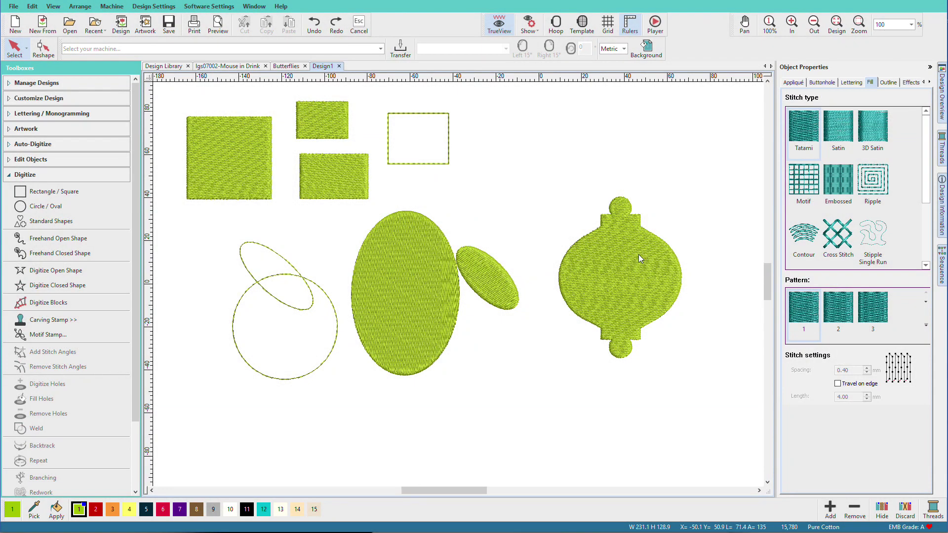
- Give the ornament a Contour fill with 7.00 spacing and recolour it purple (colour 7)
click(639, 255)
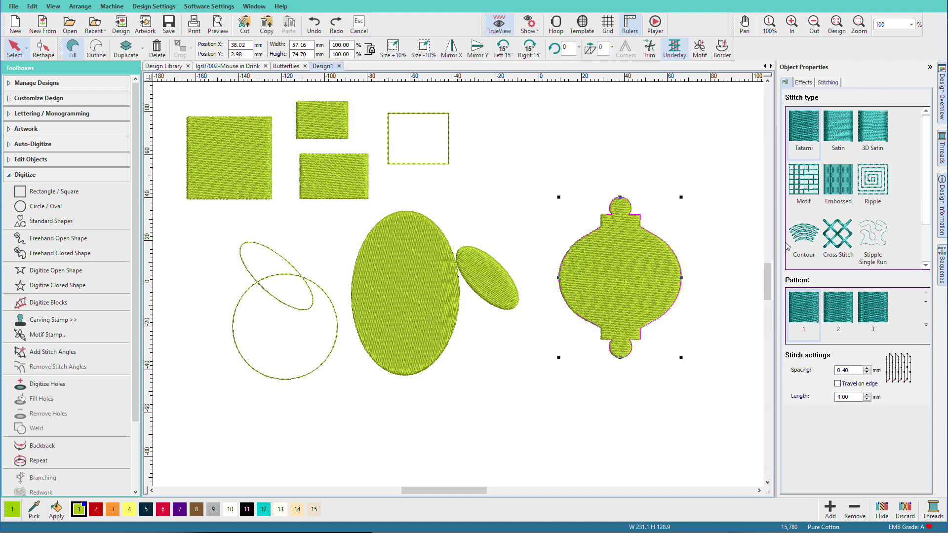
click(804, 239)
click(808, 294)
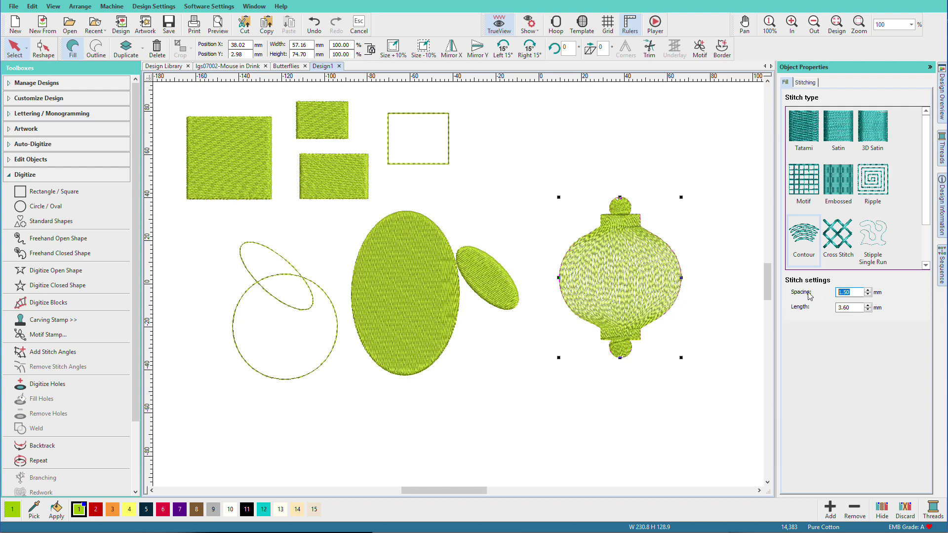
text(8)
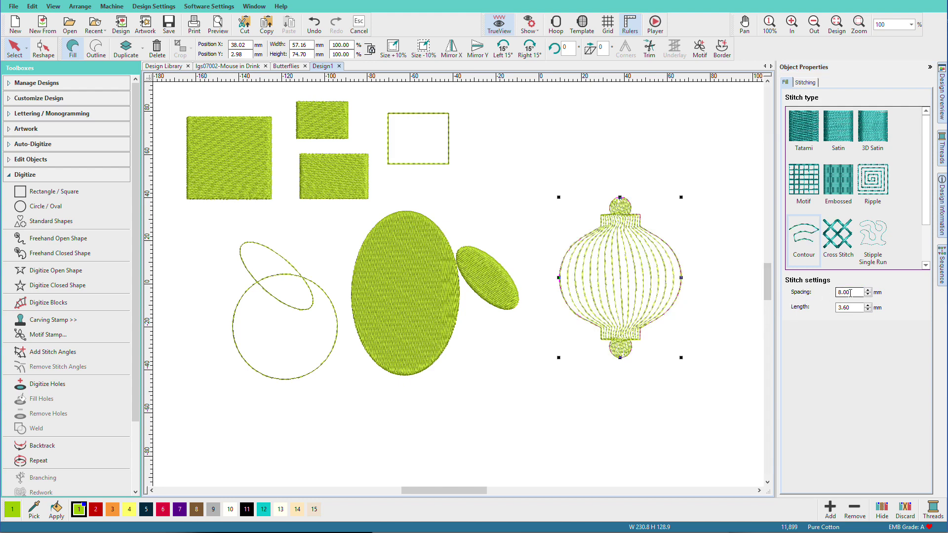
click(813, 294)
text(7)
key(Return)
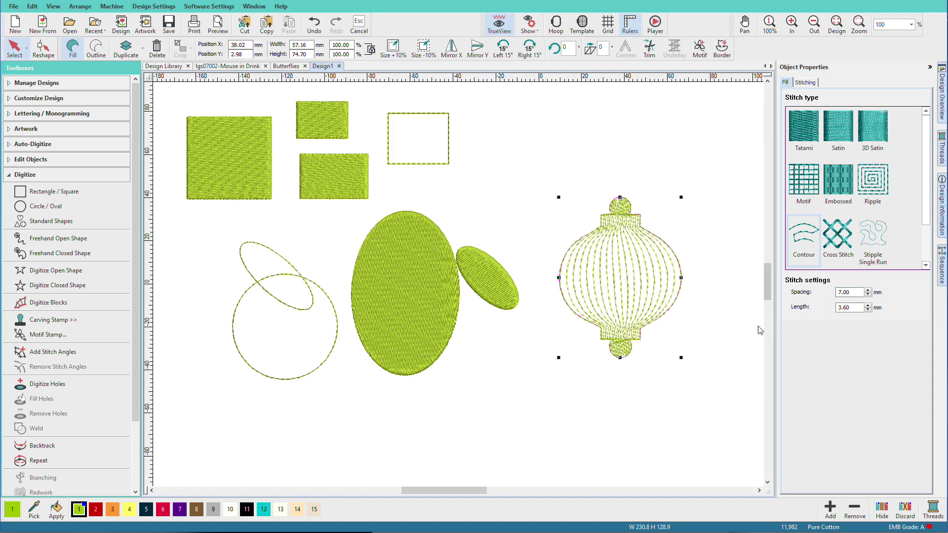
click(728, 326)
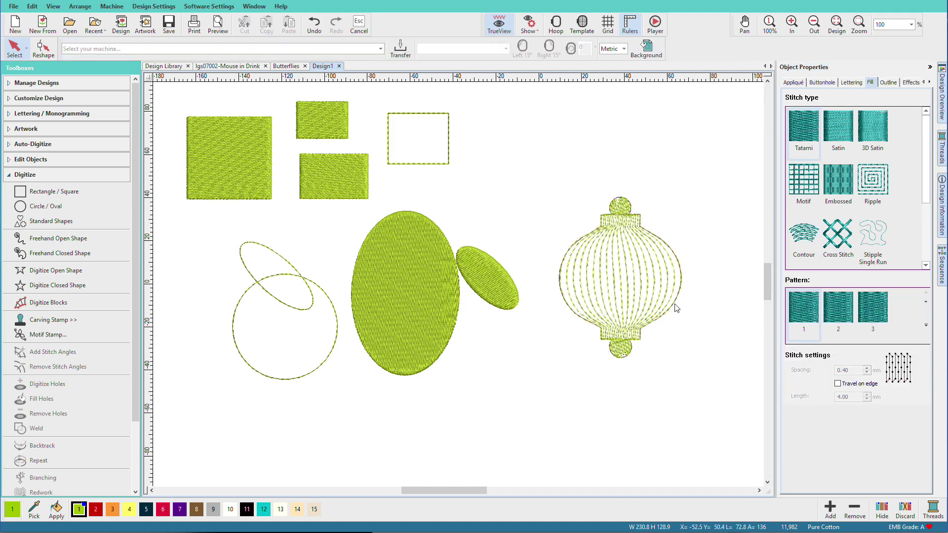
click(619, 299)
click(179, 509)
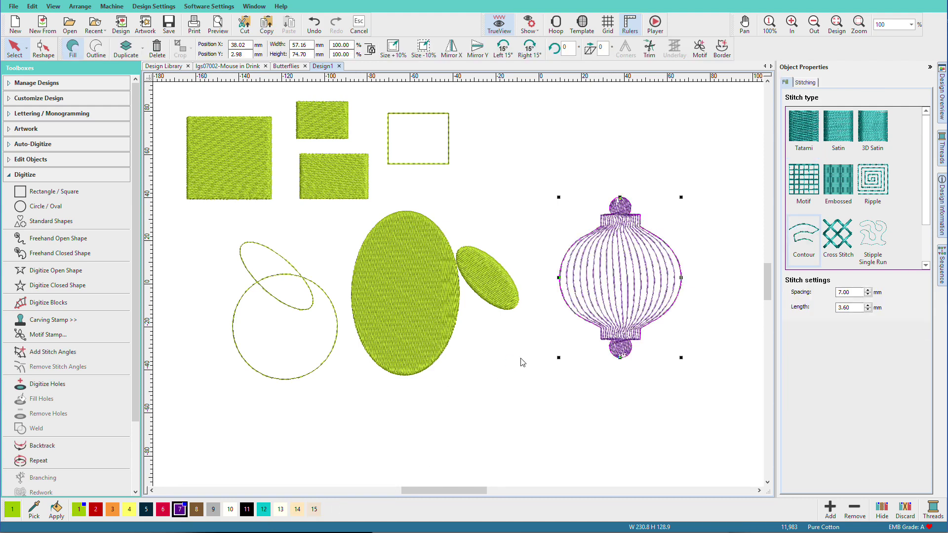
click(539, 321)
- Fill the small oval with a cross-hatch Motif and the large oval with Embossed
click(497, 292)
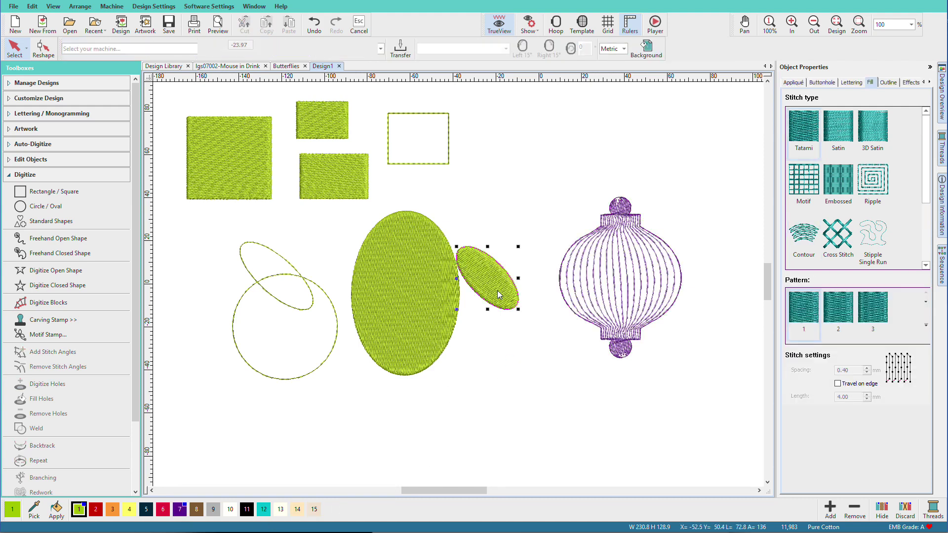
click(803, 181)
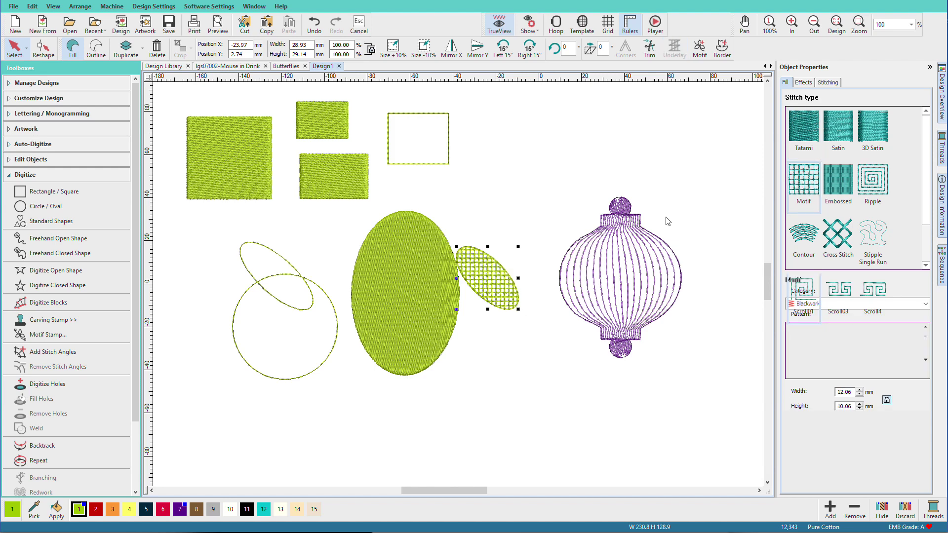
click(408, 264)
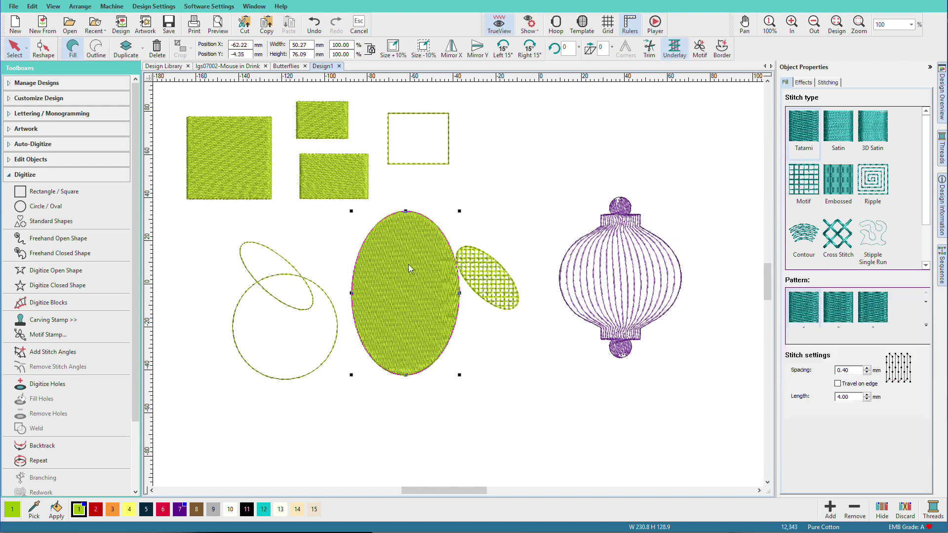
click(839, 179)
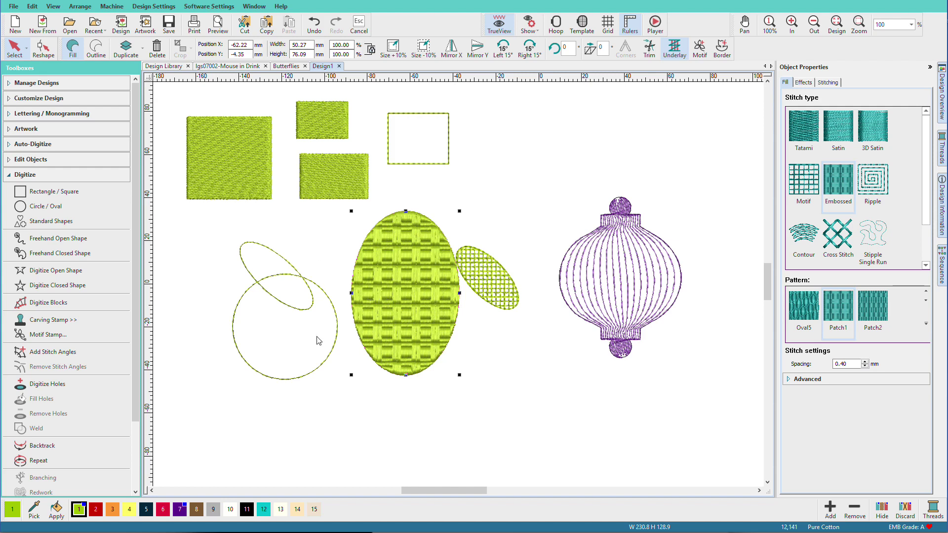
- Fill the circle with Ripple at 4.00 spacing and move the outline oval top right
click(328, 362)
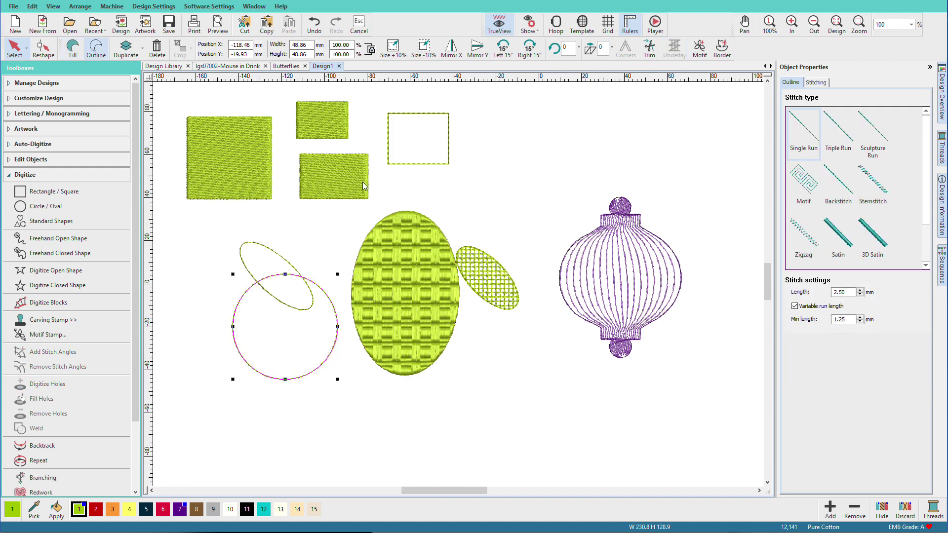
click(72, 50)
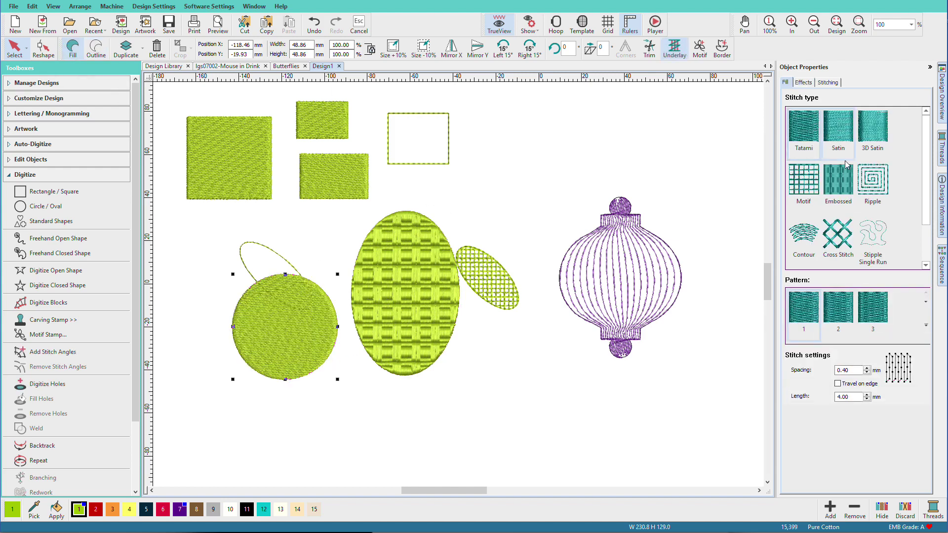
click(879, 180)
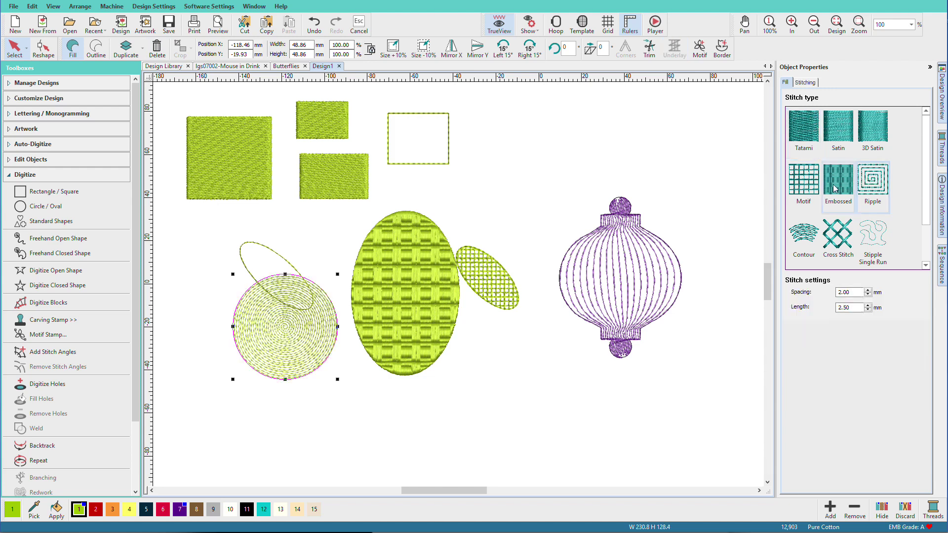
drag(859, 292, 811, 292)
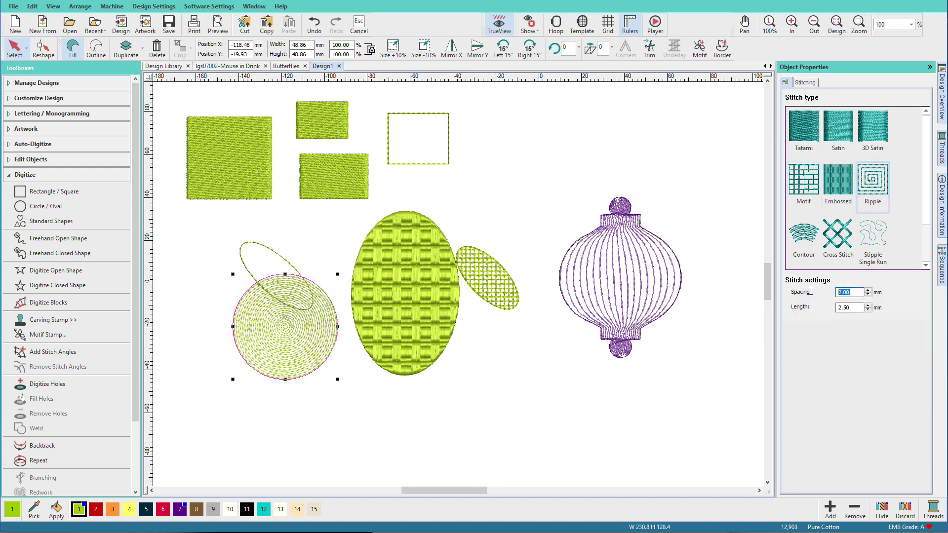
text(4)
key(Return)
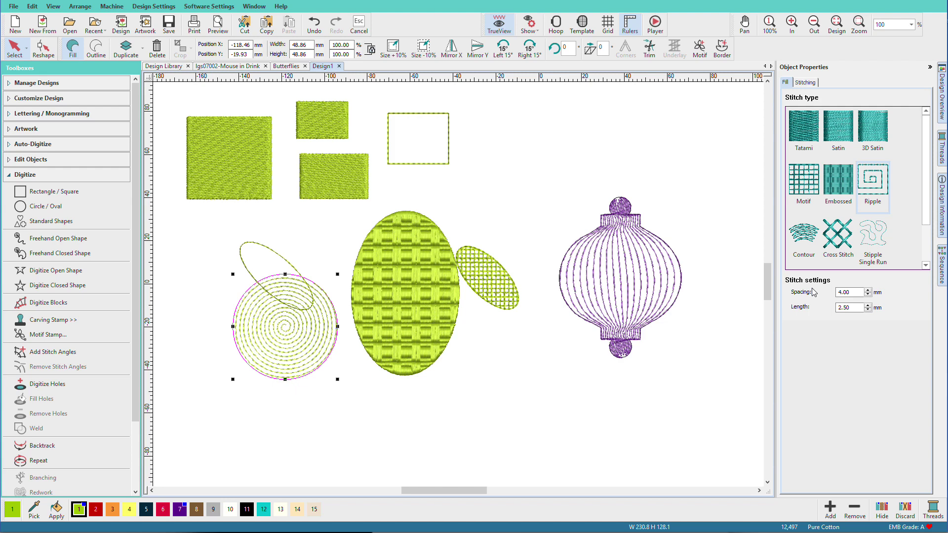
drag(286, 261, 577, 115)
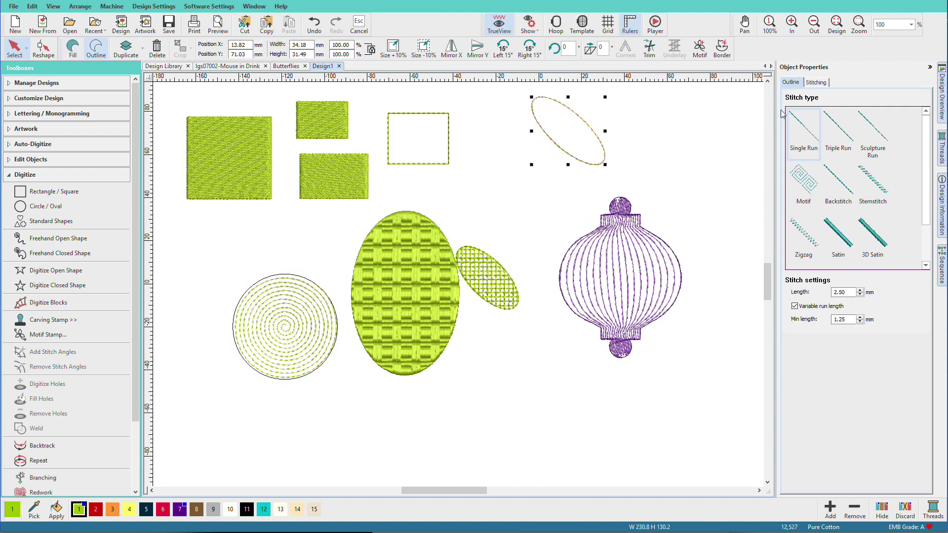
- Make the oval outline an enlarged Motif border using the beaded Single Motifs category
click(803, 186)
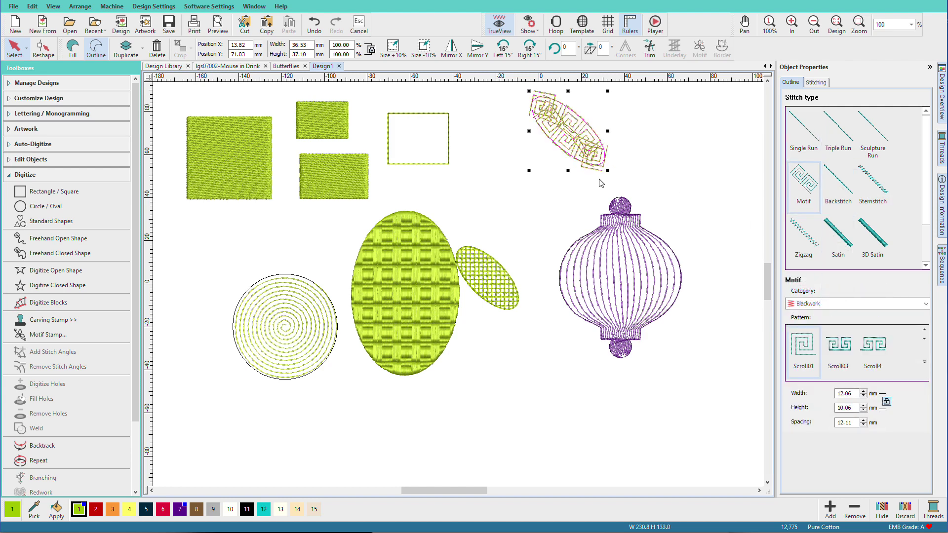
drag(608, 171, 689, 253)
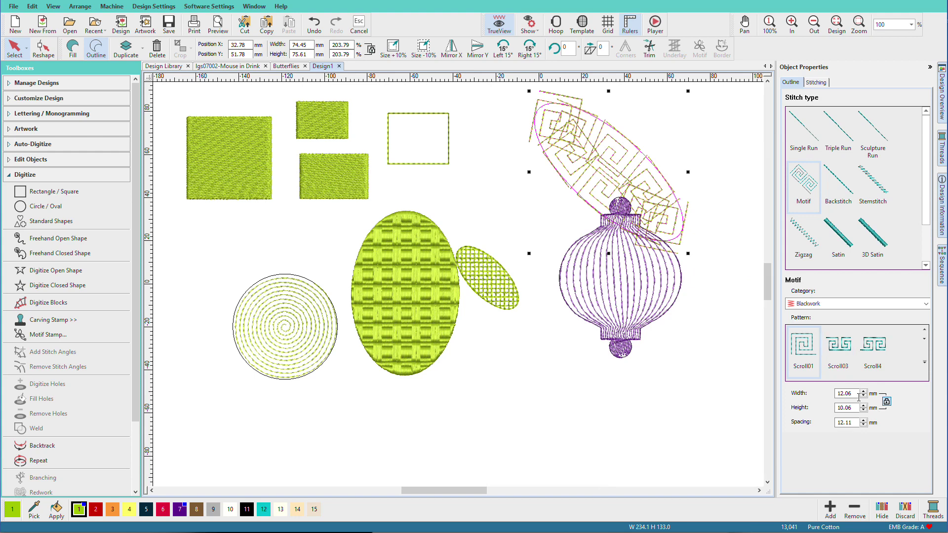
click(926, 303)
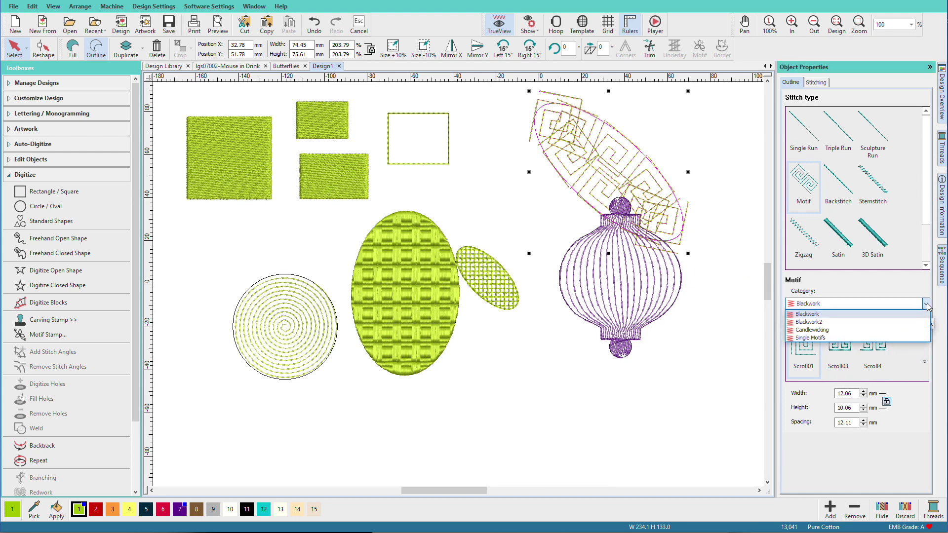
click(890, 338)
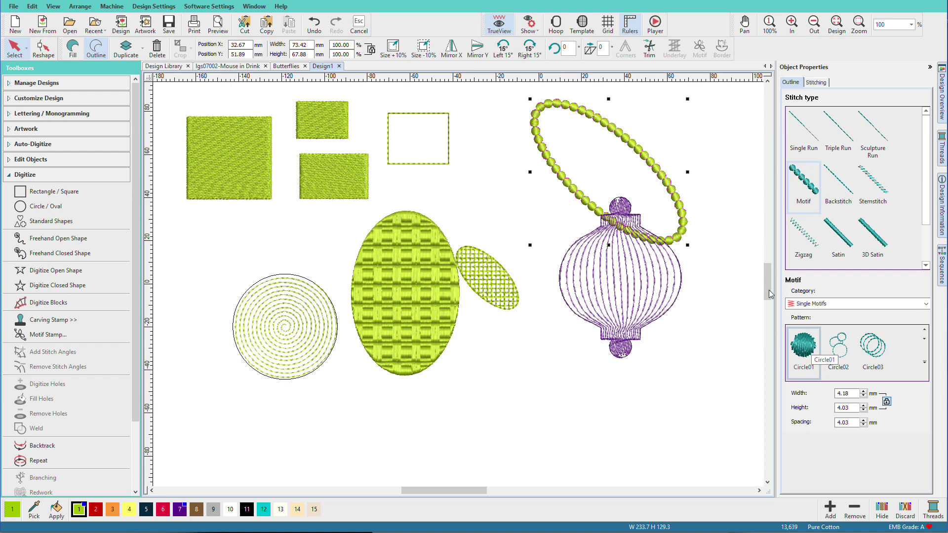
- Rotate the beaded oval level and move it left over the circle and large oval
click(682, 241)
drag(687, 247, 746, 175)
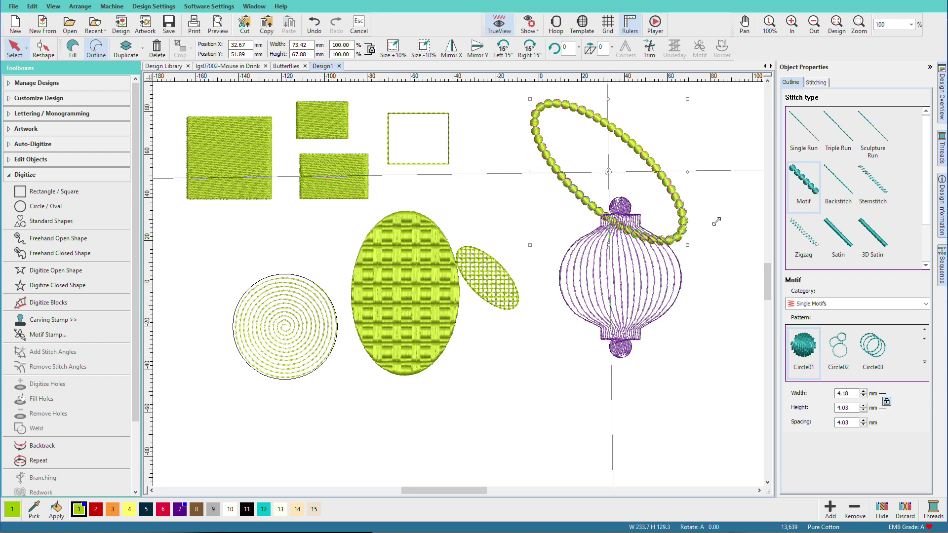
key(Escape)
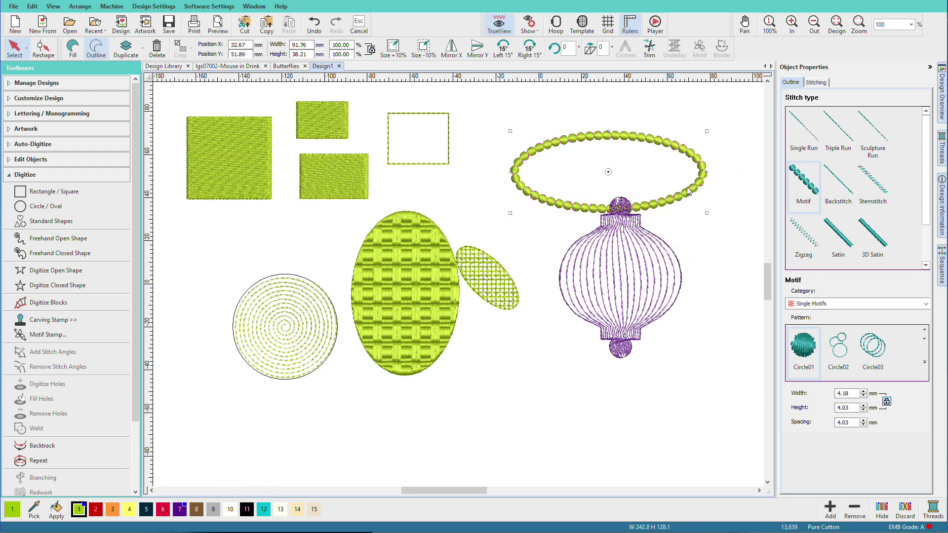
drag(688, 200, 348, 293)
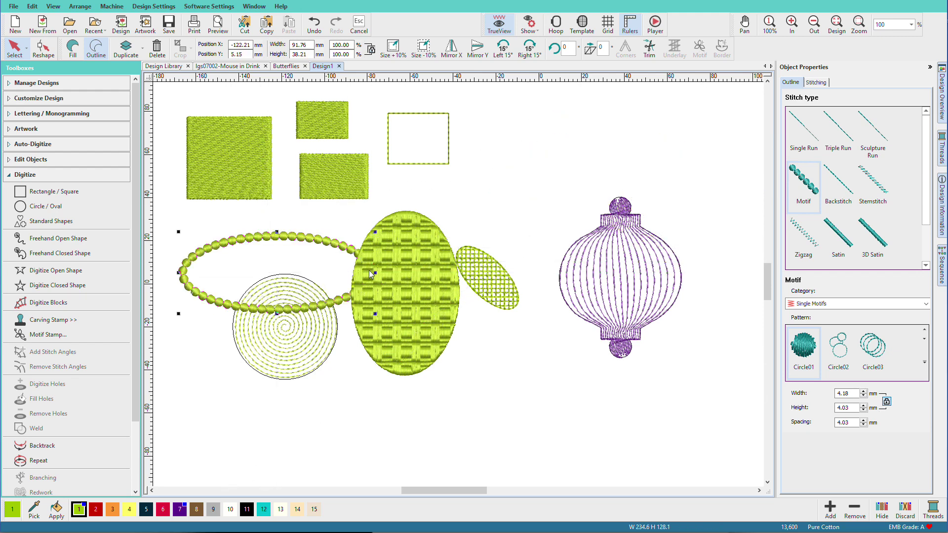
- Give the lower small rectangle Satin pattern 15 from the Pattern gallery
click(351, 181)
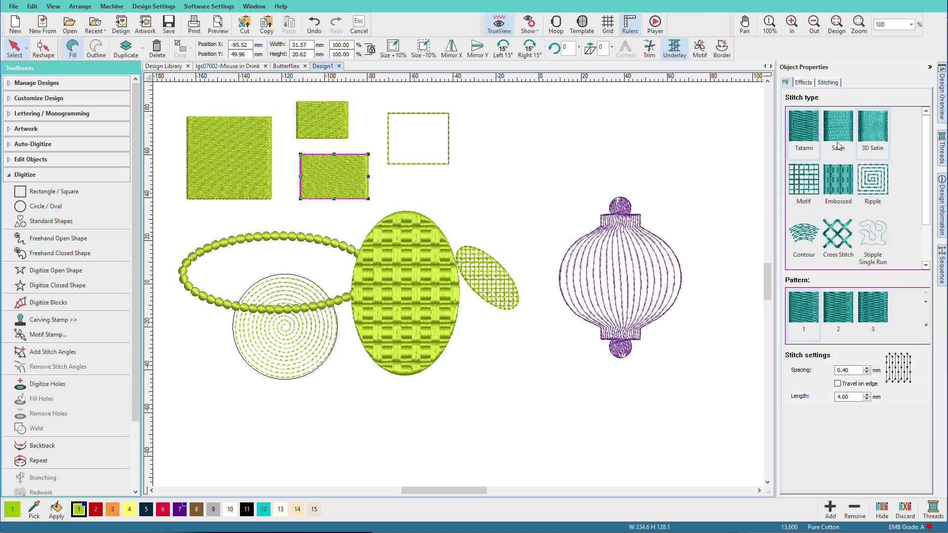
click(926, 325)
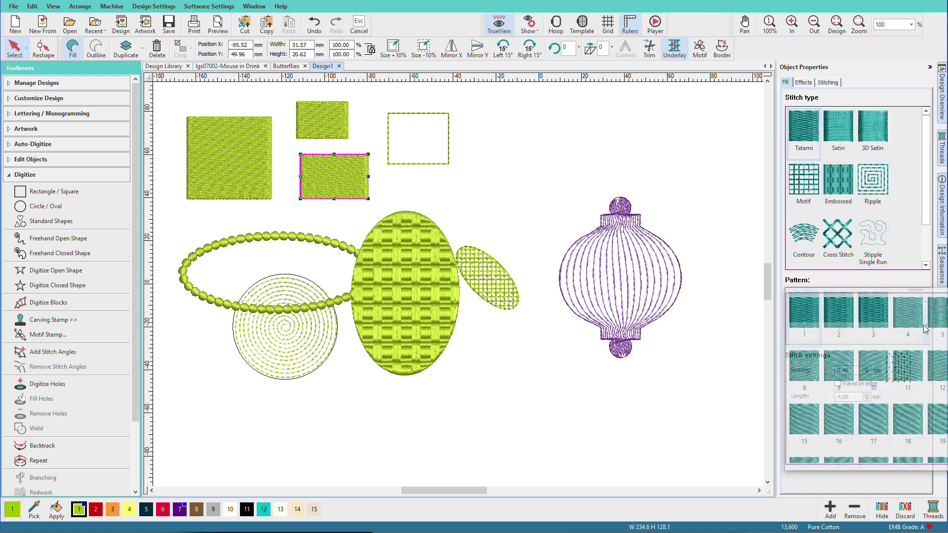
click(810, 423)
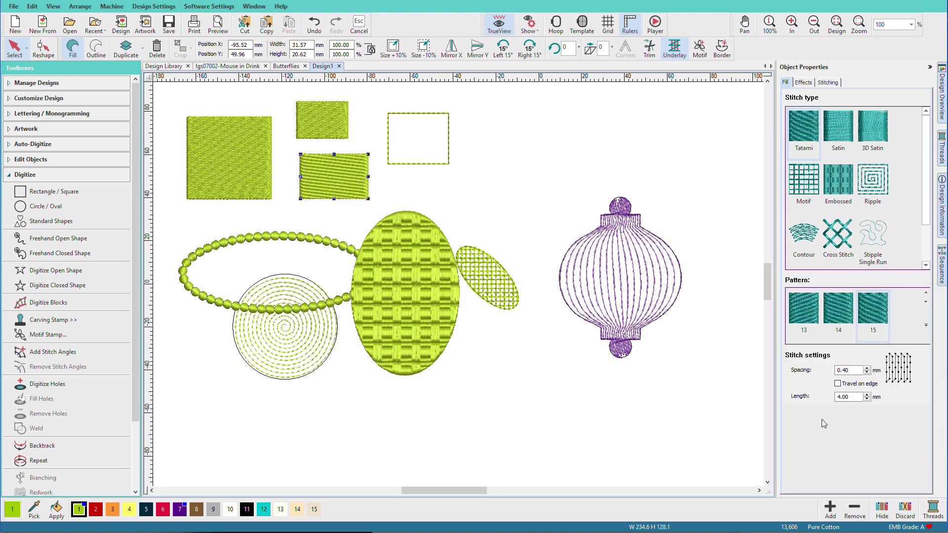
click(927, 326)
click(874, 368)
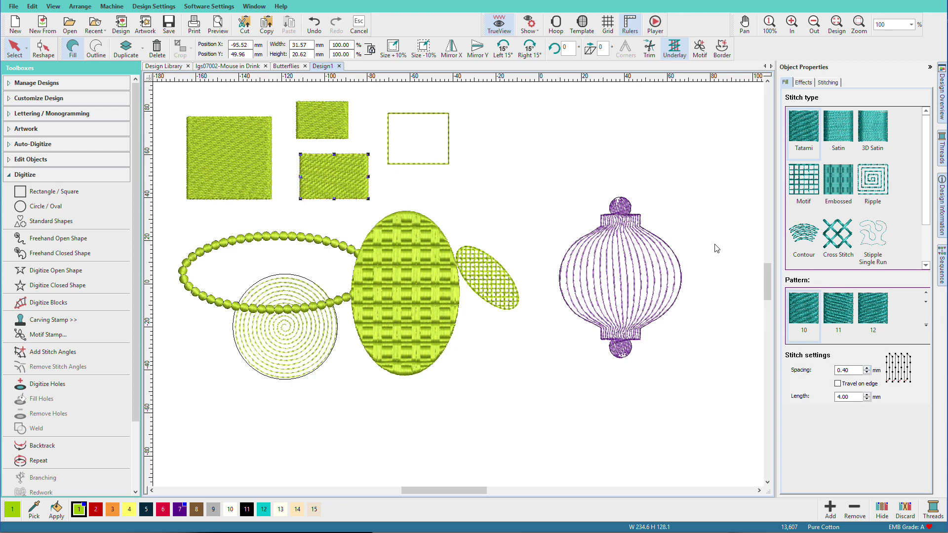
- Fill the upper small rectangle with Cross Stitch, then select the outline rectangle
click(334, 119)
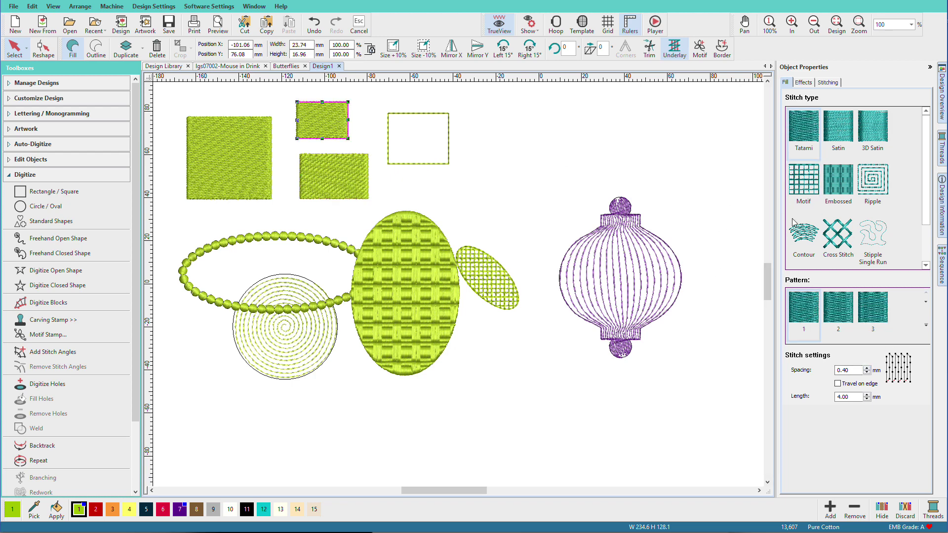
click(837, 237)
click(236, 162)
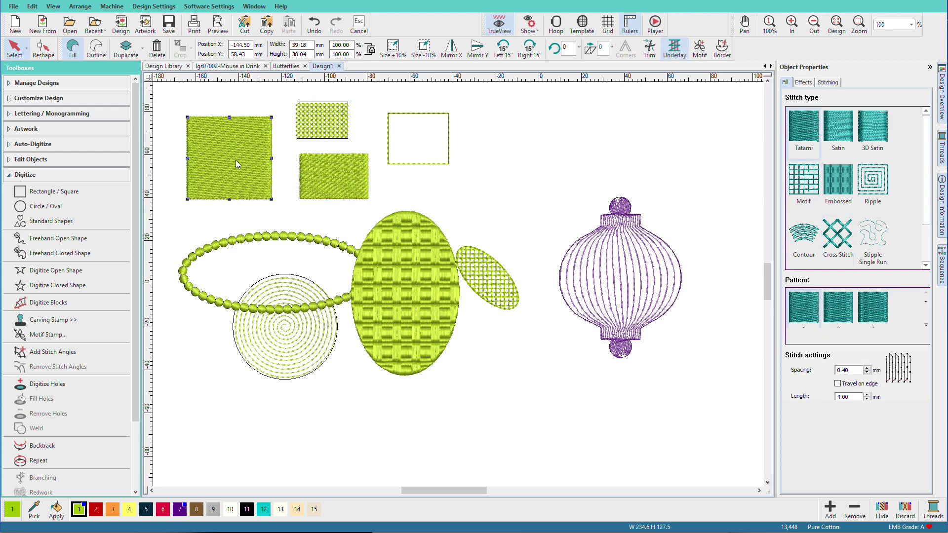
click(447, 155)
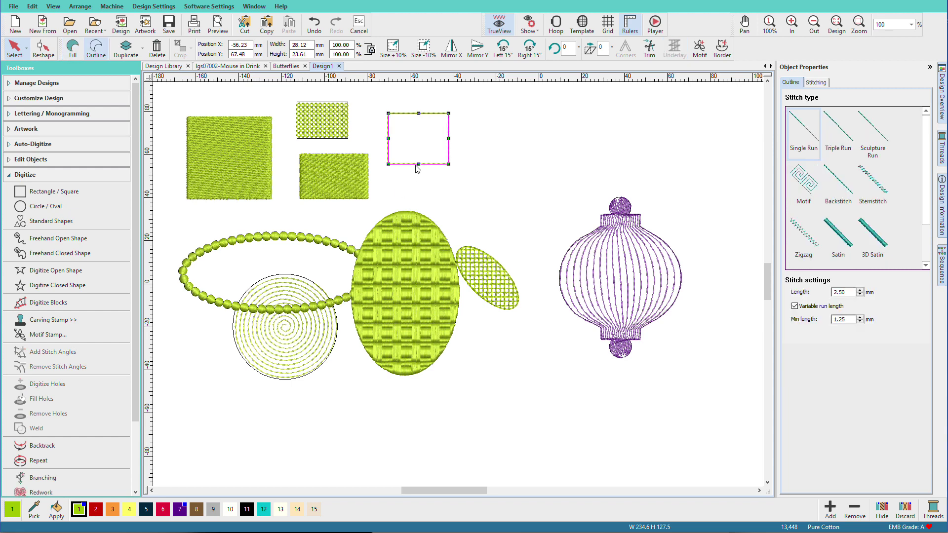
- Zoom on the outline rectangle, try Backstitch, Zigzag, Satin, settle on 3D Satin, toggle TrueView
click(844, 189)
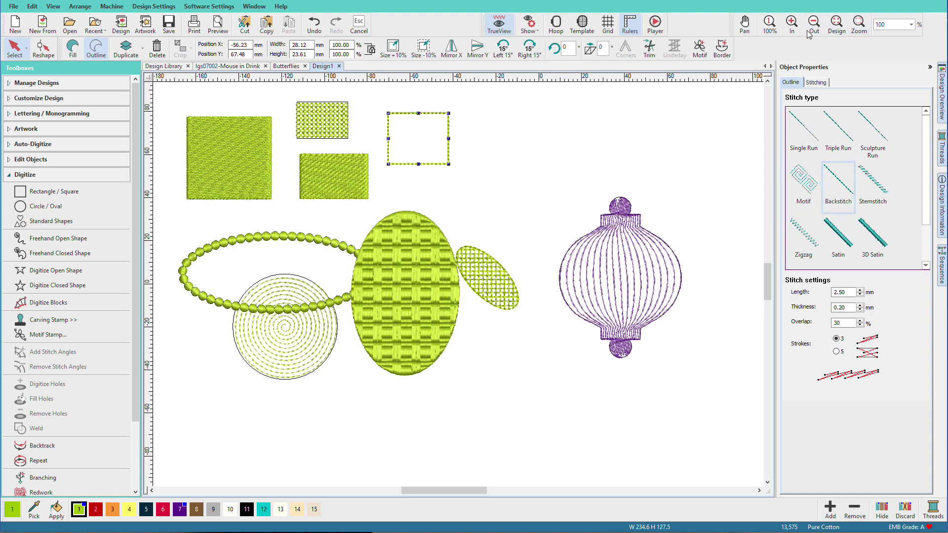
click(858, 26)
drag(373, 105, 452, 175)
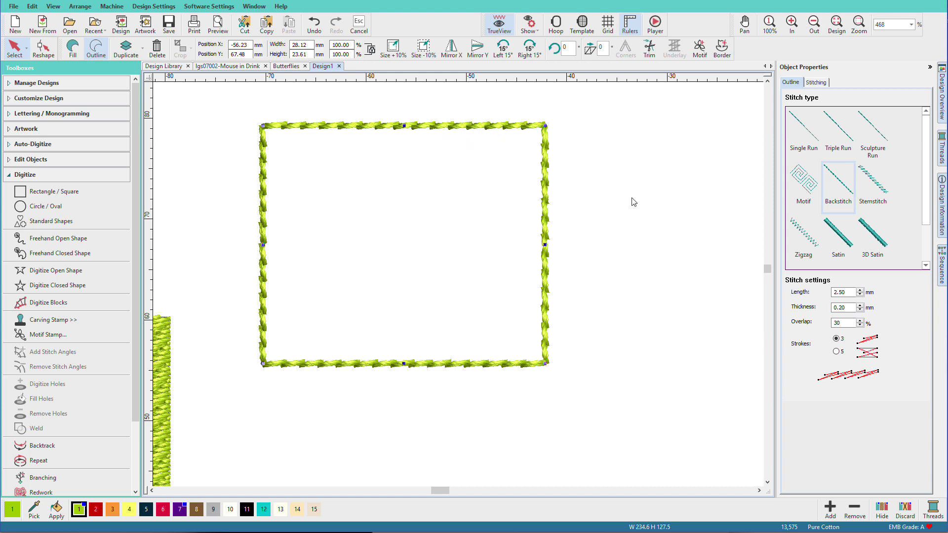
click(809, 242)
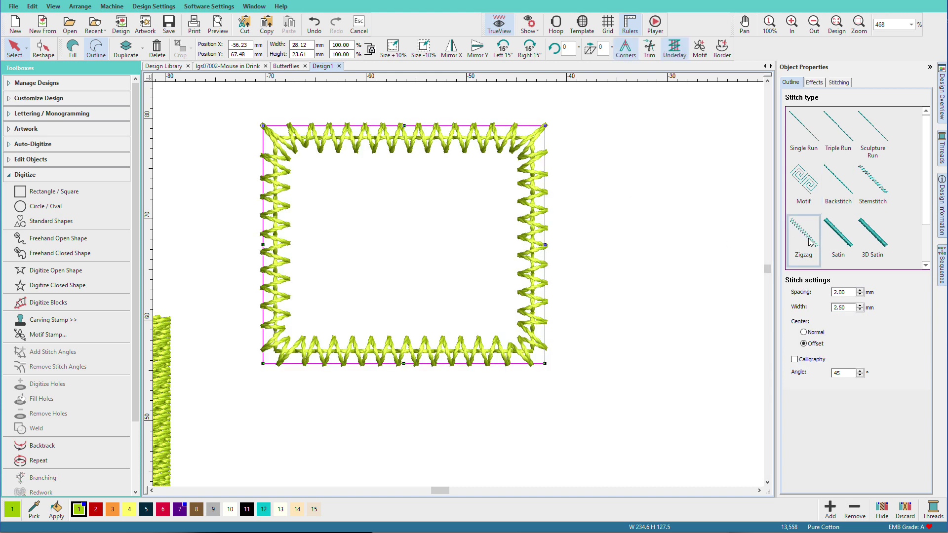
click(837, 240)
click(884, 242)
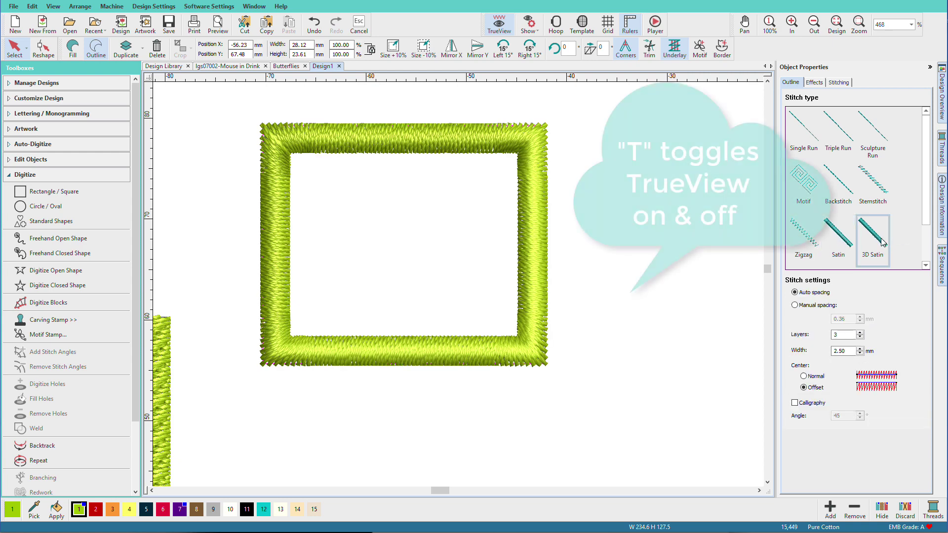
key(t)
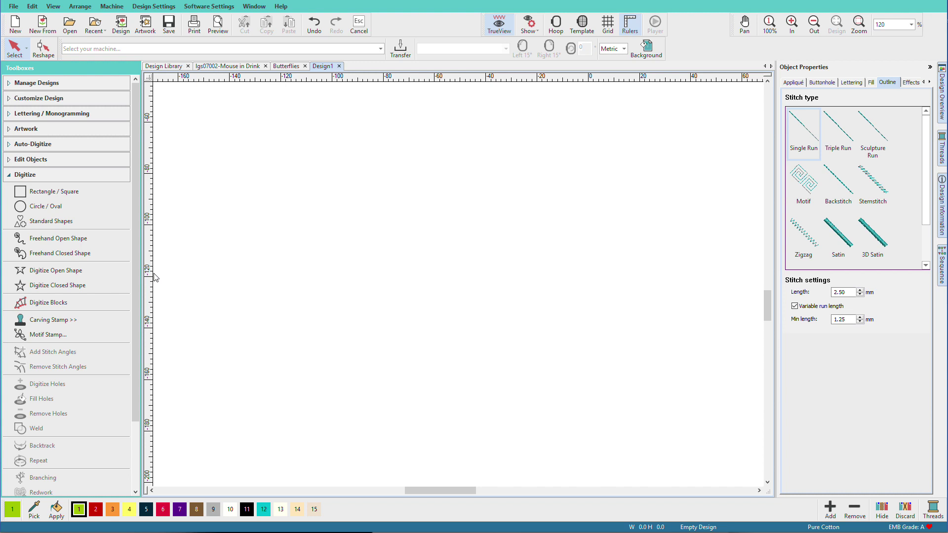
- Draw a wavy freehand open line across the canvas with the Freehand Open Shape tool
click(104, 241)
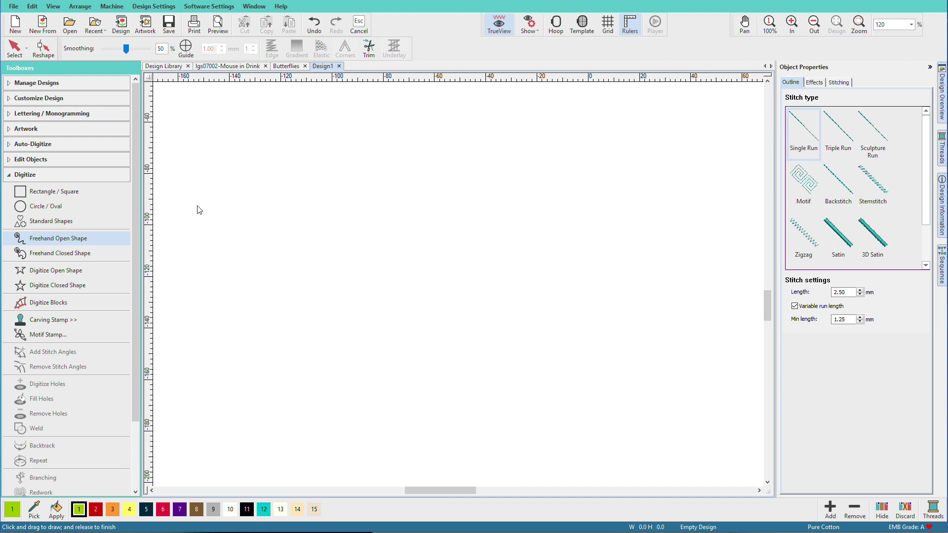
mouse_move(197, 207)
mouse_down()
mouse_move(237, 195)
mouse_move(229, 229)
mouse_move(243, 238)
mouse_move(304, 214)
mouse_move(282, 178)
mouse_move(310, 206)
mouse_move(347, 191)
mouse_move(336, 205)
mouse_move(437, 209)
mouse_move(420, 228)
mouse_move(449, 230)
mouse_up()
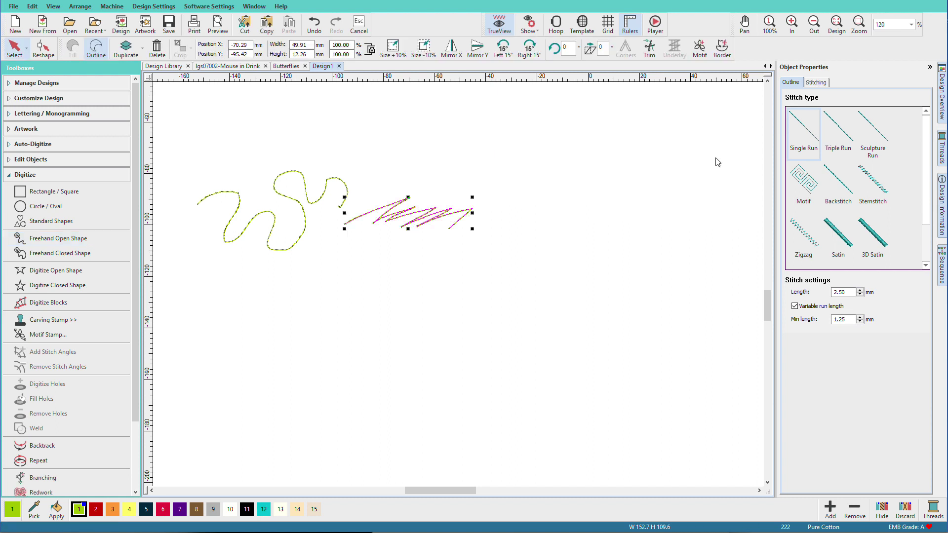
- Restitch the zigzag line as Backstitch and the wavy line as a Motif stitch
click(831, 181)
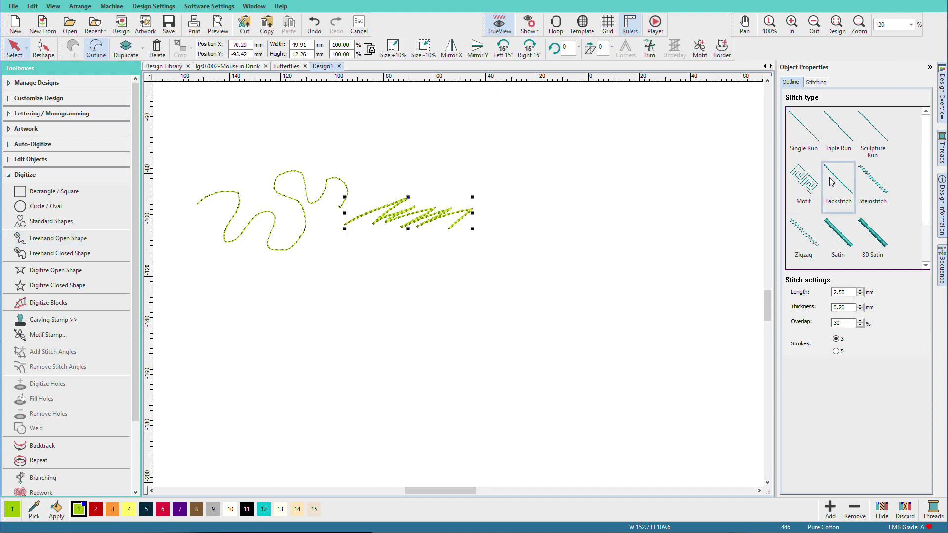
click(333, 186)
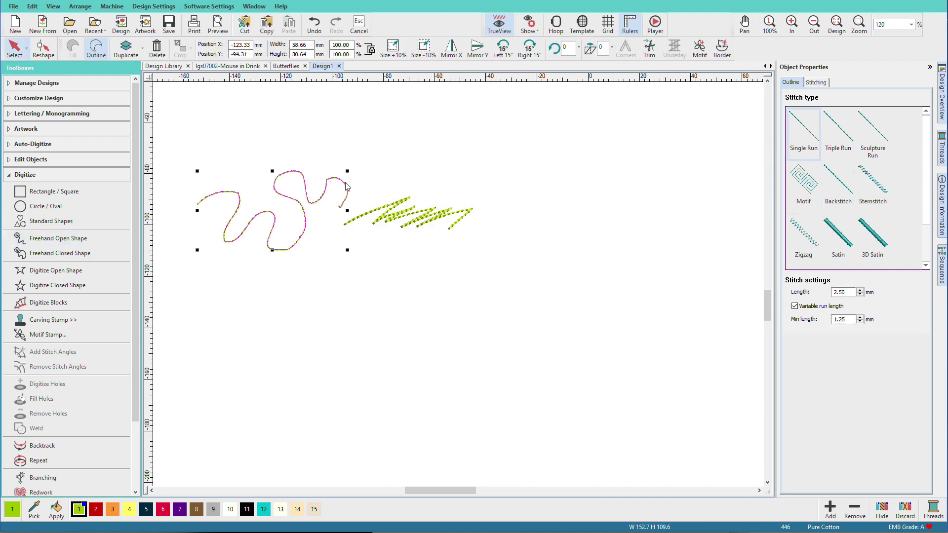
click(802, 181)
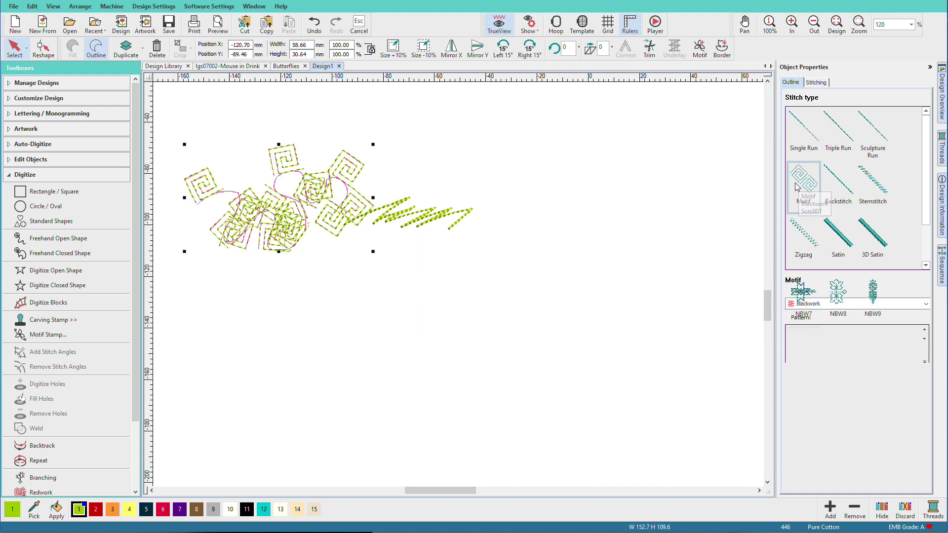
- Set the wavy line's motif category to Single Motifs using the Circle01 motif
click(925, 305)
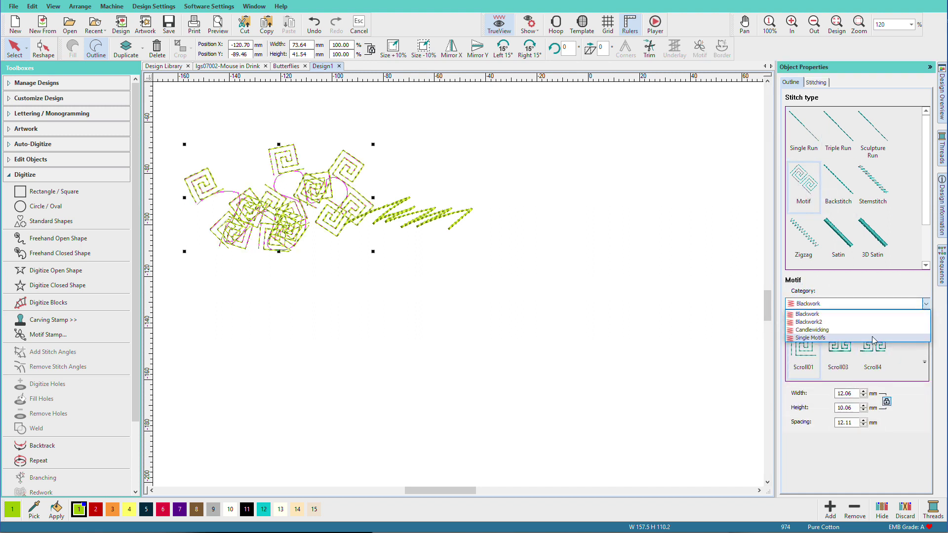
click(811, 339)
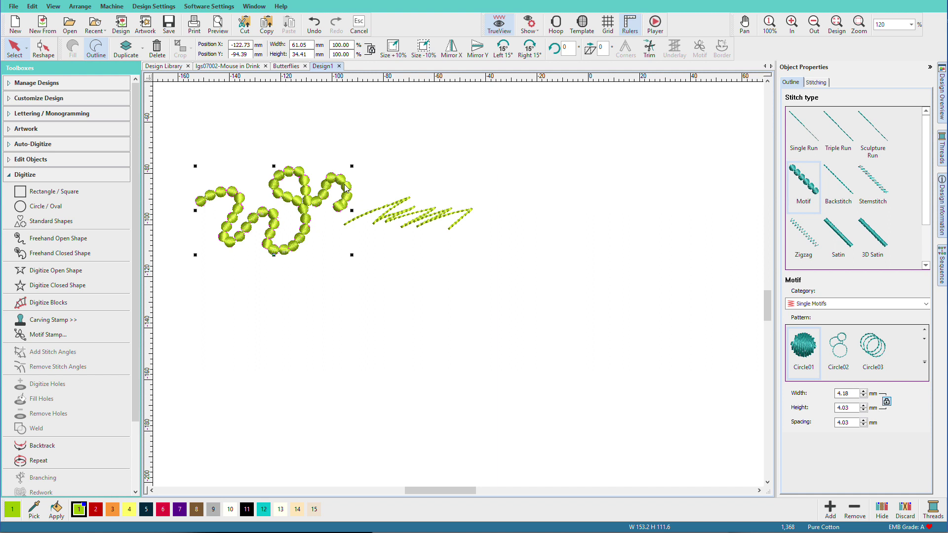
click(111, 255)
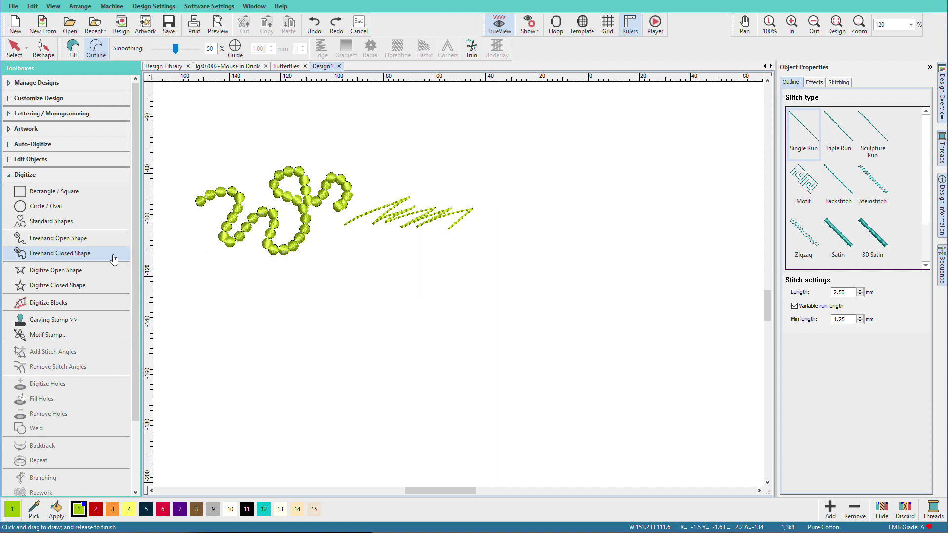
- Draw a filled looping freehand closed shape on the canvas
click(71, 52)
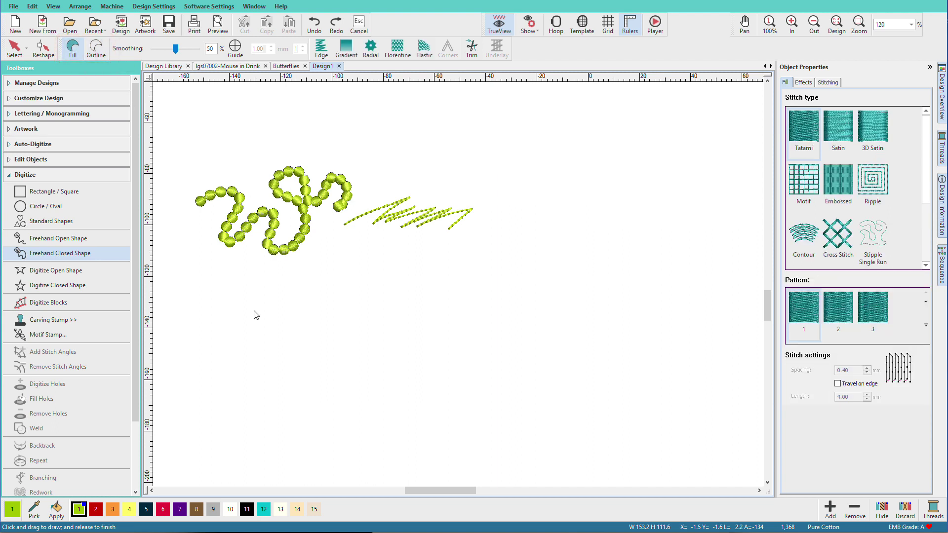
mouse_move(254, 315)
mouse_down()
mouse_move(351, 354)
mouse_move(313, 380)
mouse_move(278, 337)
mouse_move(248, 326)
mouse_move(220, 344)
mouse_move(214, 297)
mouse_move(157, 291)
mouse_move(151, 326)
mouse_move(174, 348)
mouse_up()
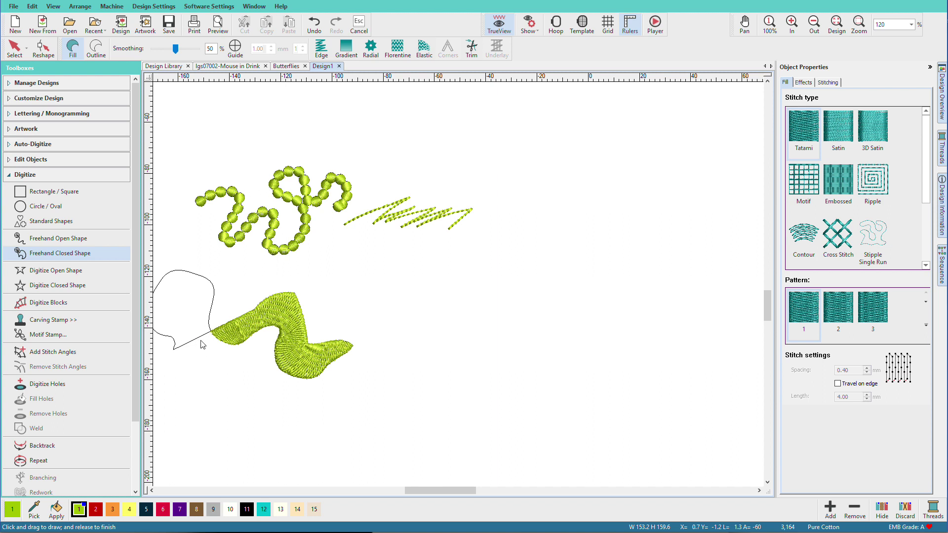
key(Escape)
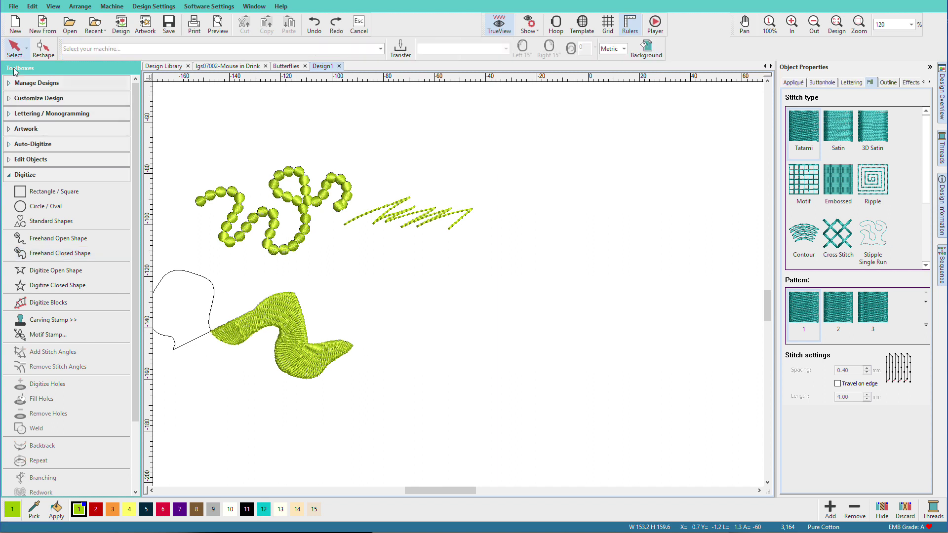
- Convert the new closed shape from filled to an outline-only single run
click(260, 313)
click(96, 50)
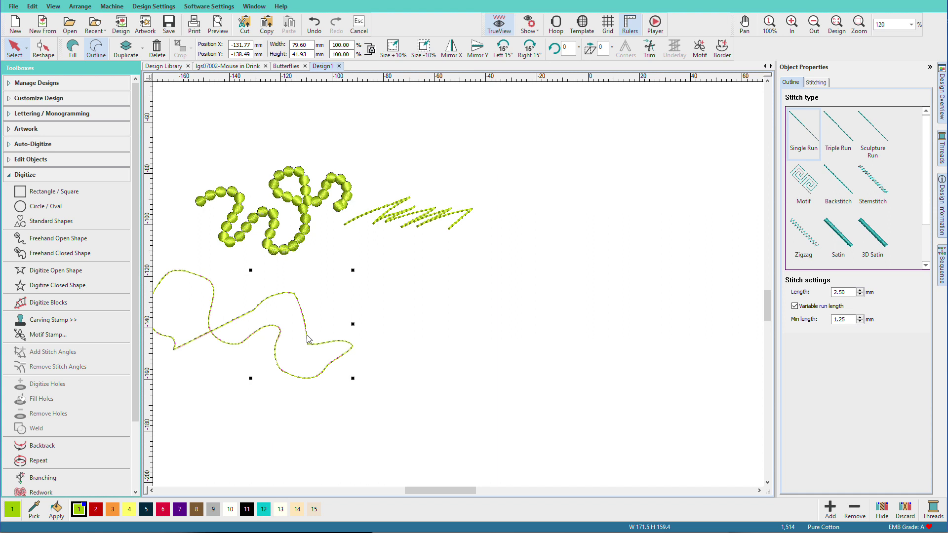
- Draw a second filled freehand closed shape with spiky edges
click(61, 253)
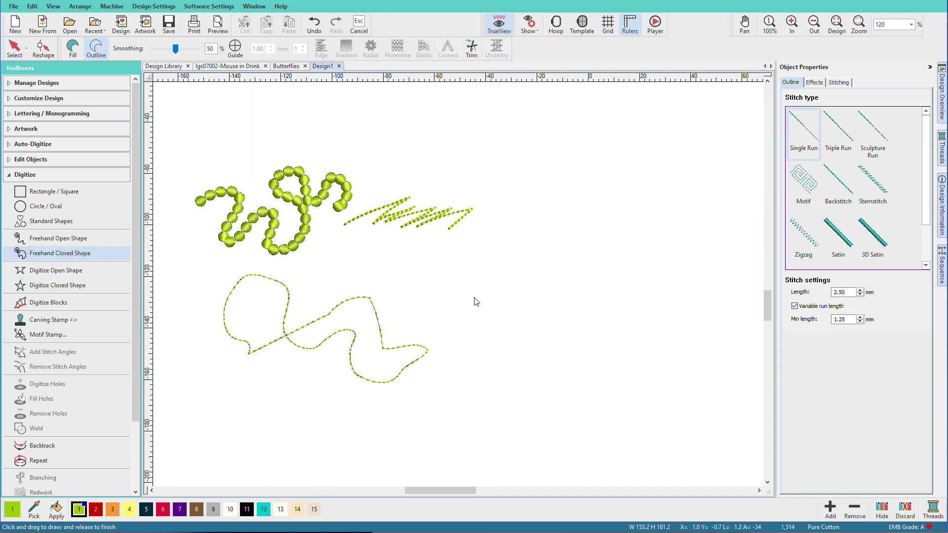
key(f)
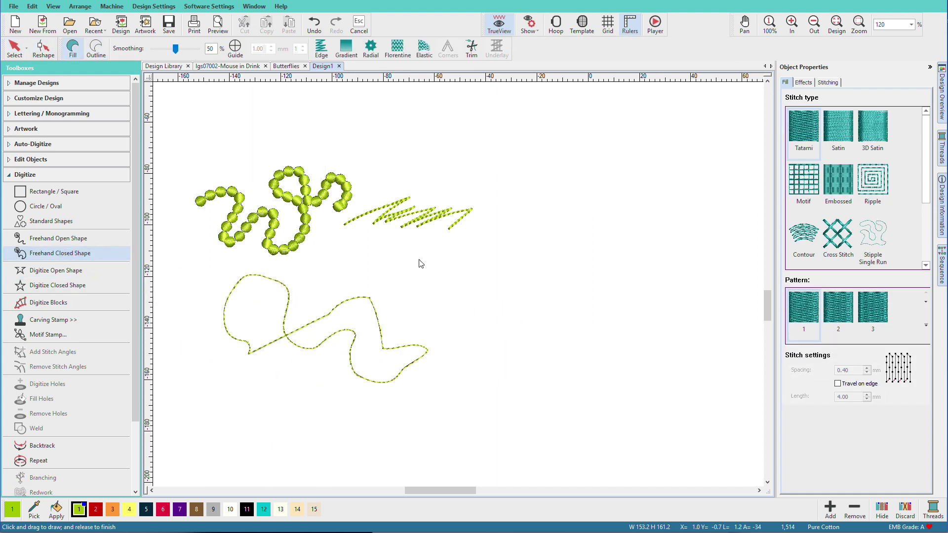
mouse_move(431, 270)
mouse_down()
mouse_move(526, 274)
mouse_move(483, 330)
mouse_move(408, 242)
mouse_move(463, 237)
mouse_up()
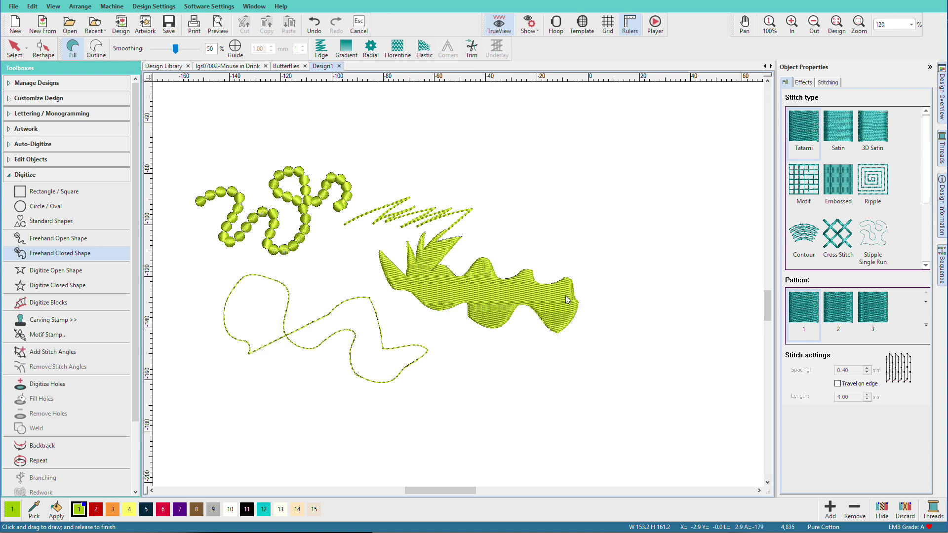
key(Escape)
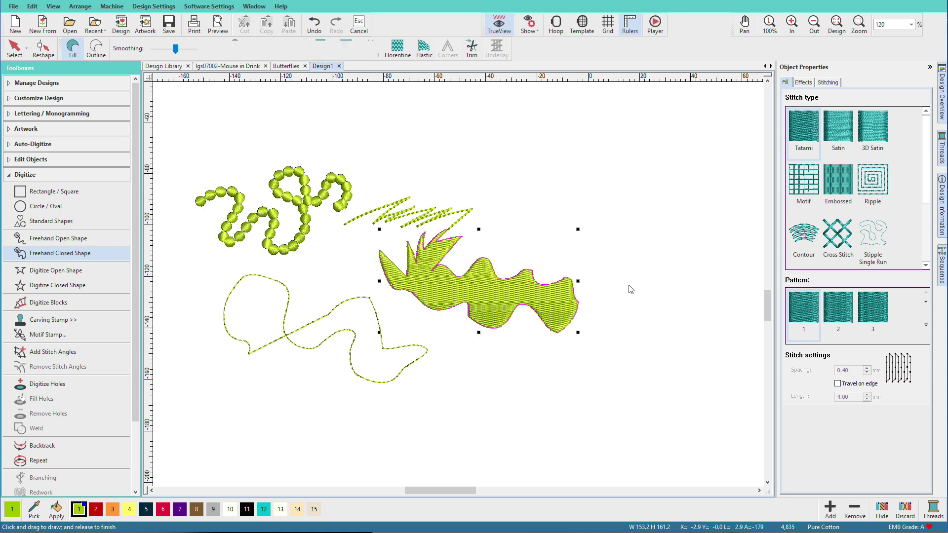
- Change the new shape's fill stitch type to Embossed
click(813, 181)
click(848, 176)
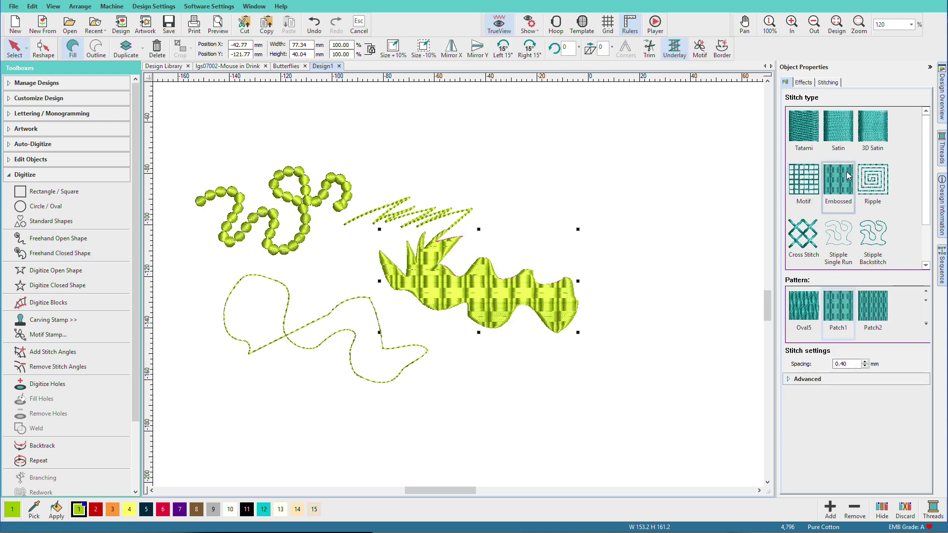